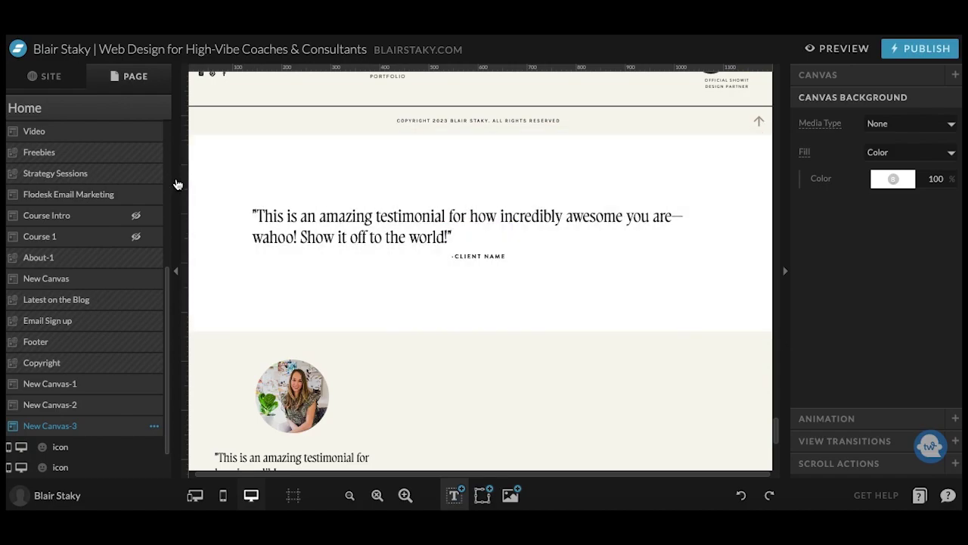
Return to the Home page's canvas list and add a new canvas to it.
{"action": "left_click", "coordinate": [48, 76]}
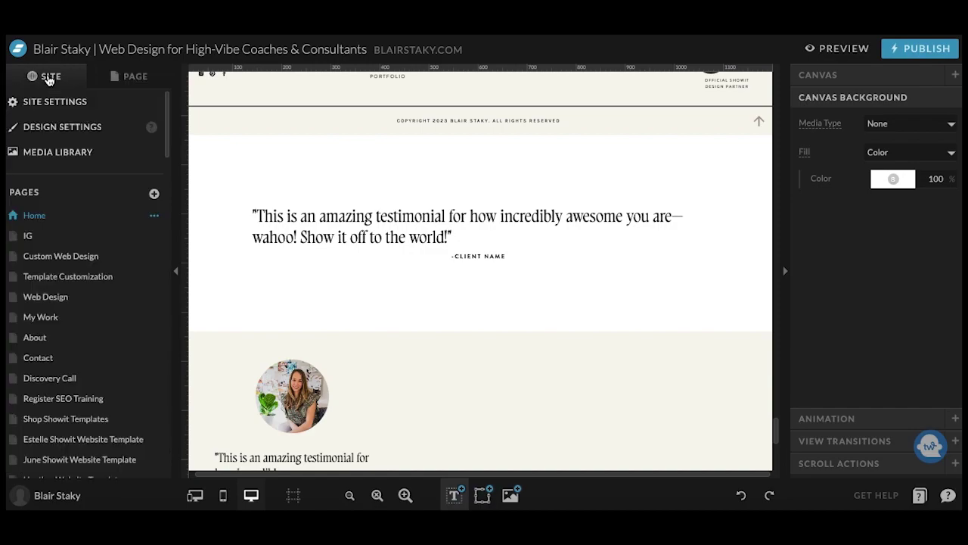
{"action": "left_click", "coordinate": [130, 78]}
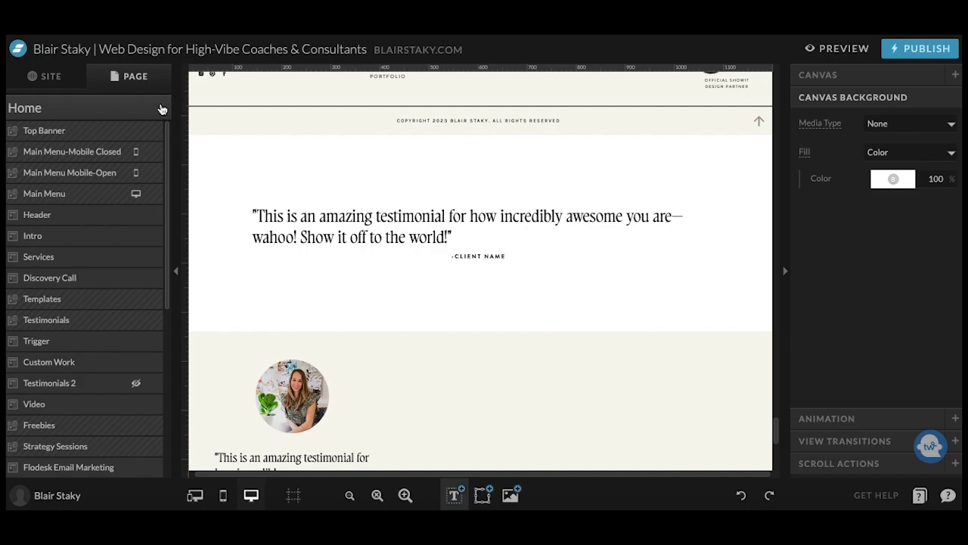
{"action": "left_click", "coordinate": [162, 110]}
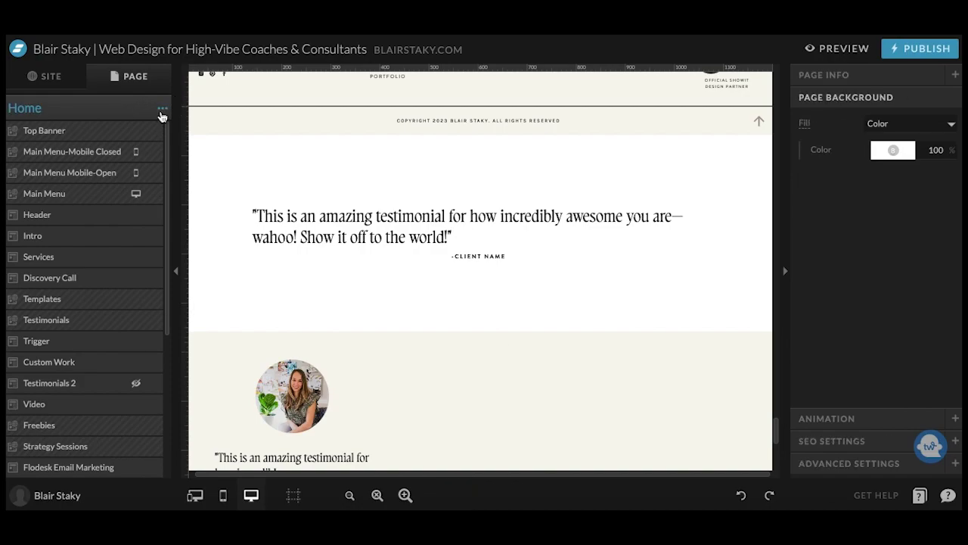
{"action": "left_click", "coordinate": [162, 111]}
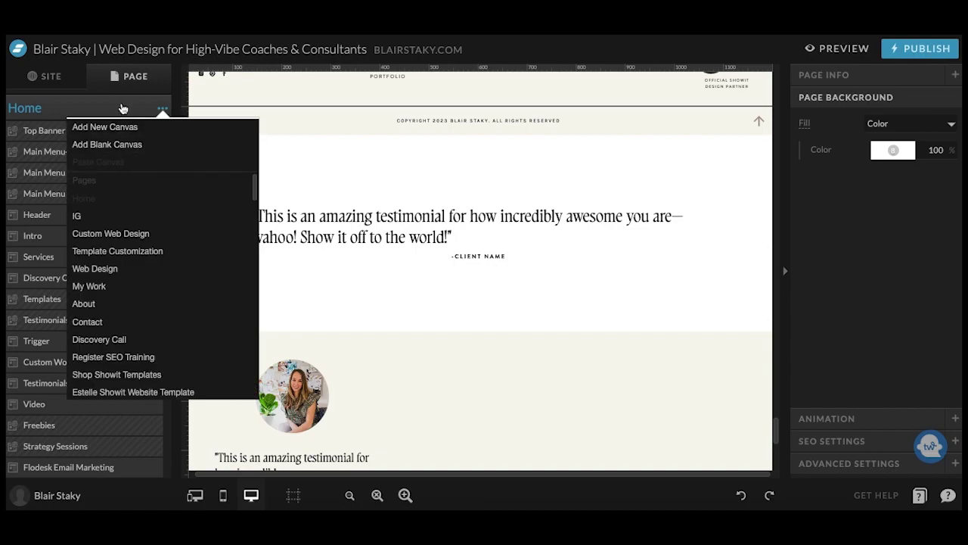
{"action": "left_click", "coordinate": [123, 121]}
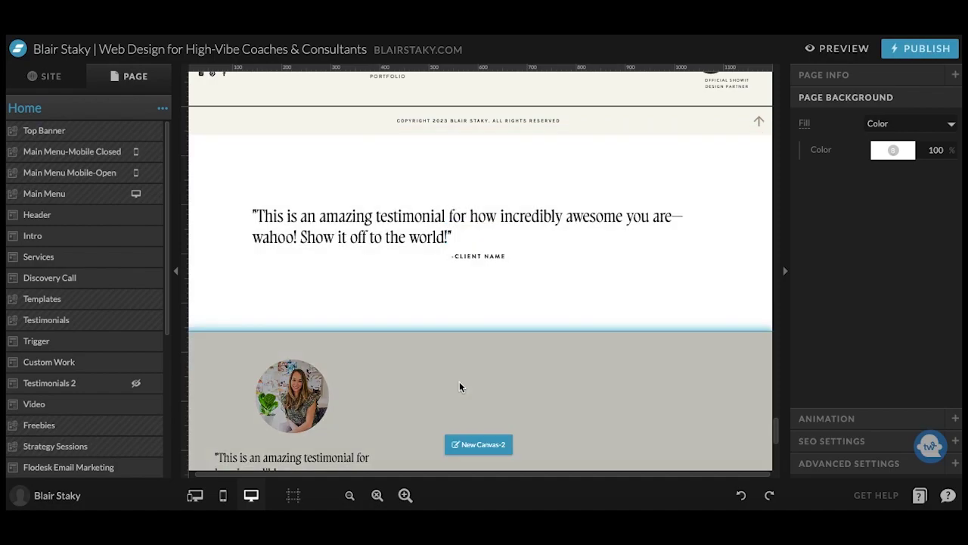
{"action": "scroll", "coordinate": [459, 404], "scroll_direction": "down", "scroll_amount": 3}
{"action": "scroll", "coordinate": [459, 404], "scroll_direction": "up", "scroll_amount": 2}
{"action": "scroll", "coordinate": [459, 406], "scroll_direction": "up", "scroll_amount": 1}
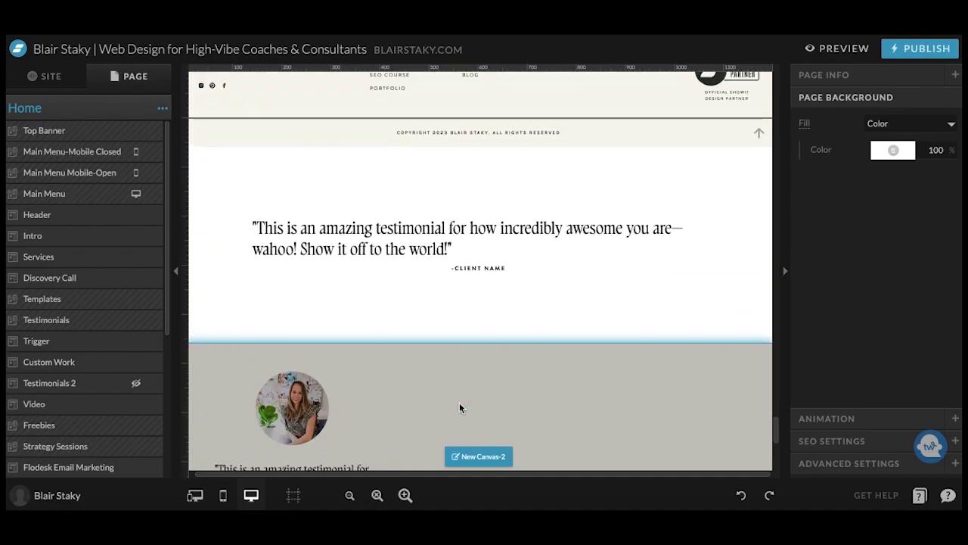
Set the testimonial quote's font size to 55.
{"action": "left_click", "coordinate": [508, 224]}
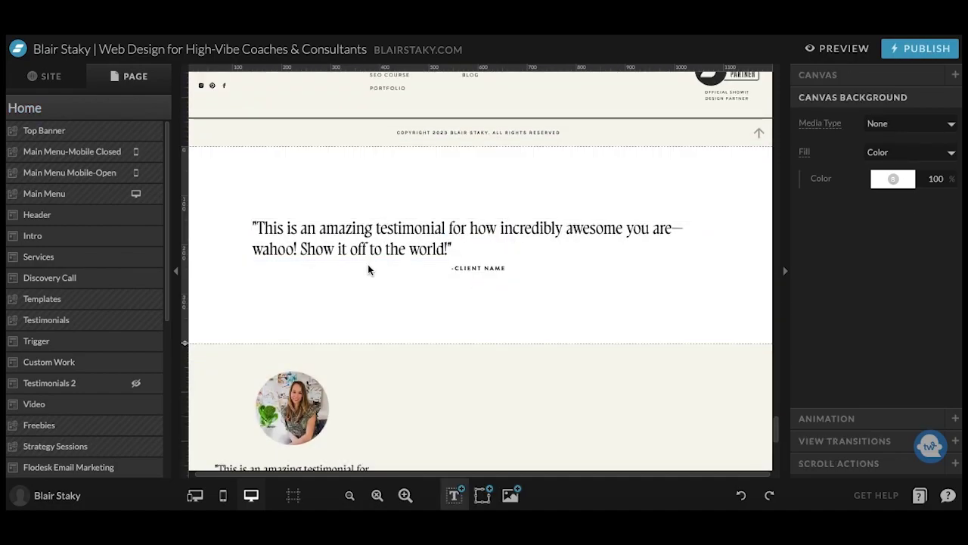
{"action": "left_click", "coordinate": [363, 225]}
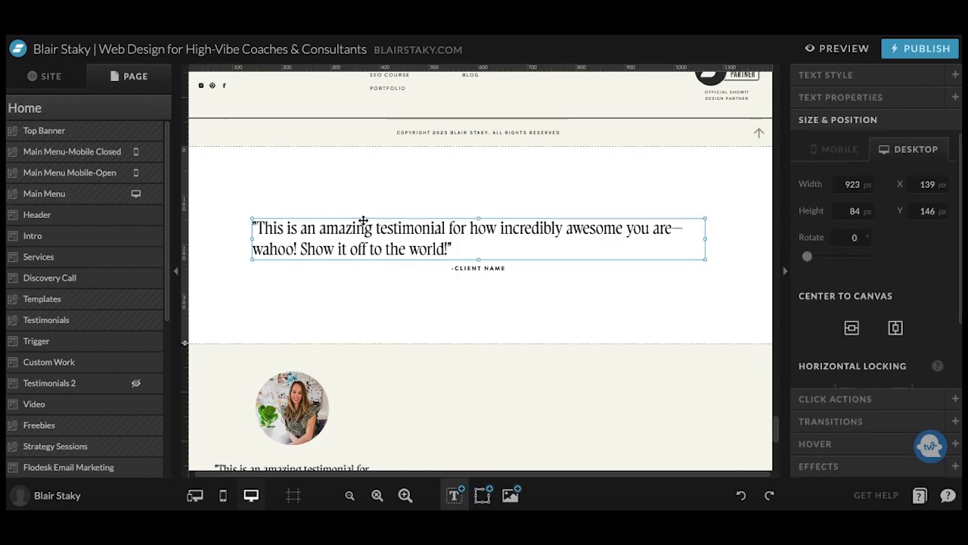
{"action": "left_click", "coordinate": [840, 77]}
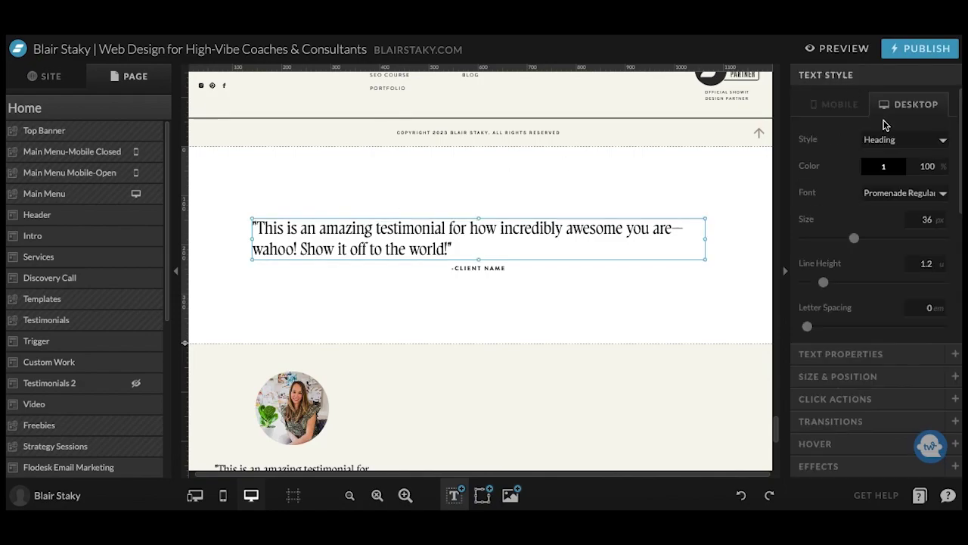
{"action": "left_click", "coordinate": [935, 221]}
{"action": "type", "text": "45"}
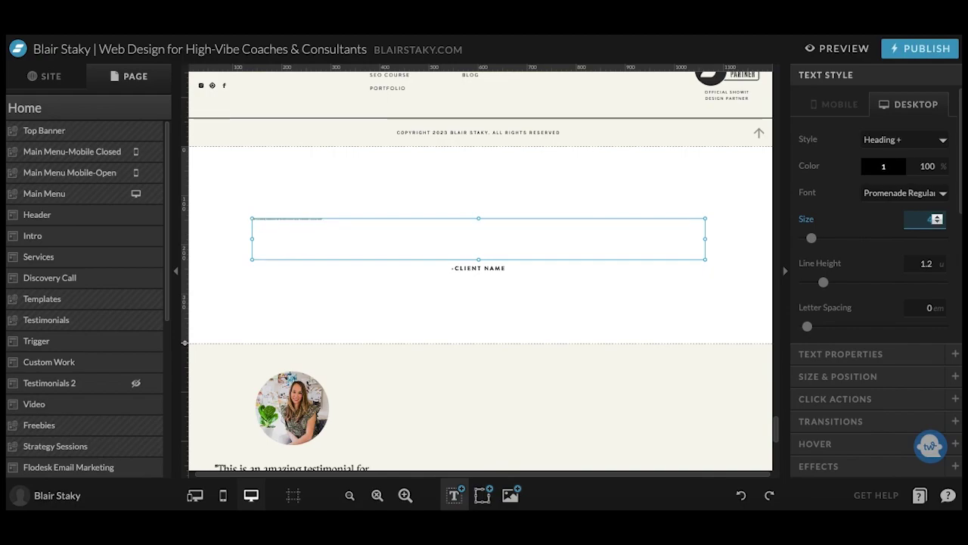
{"action": "left_click", "coordinate": [935, 220]}
{"action": "type", "text": "55"}
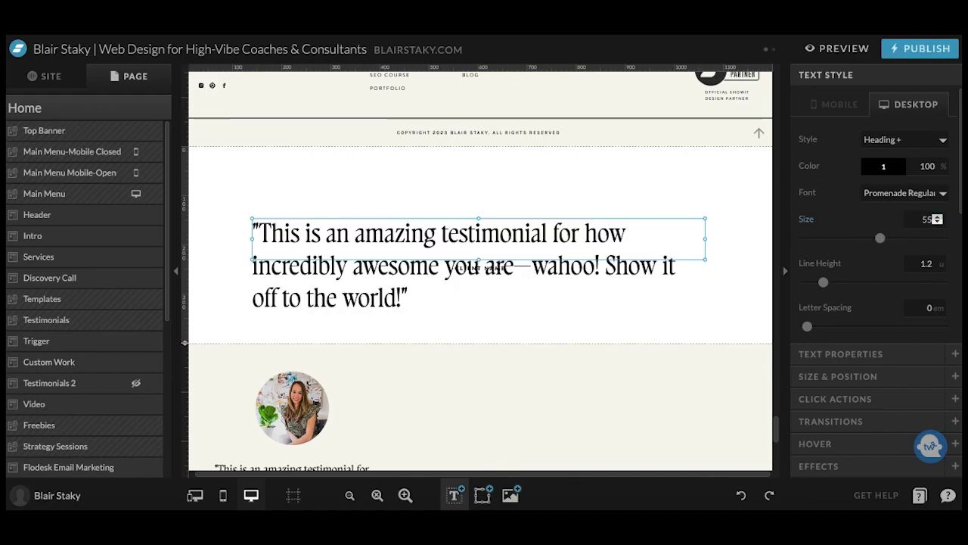
{"action": "left_click", "coordinate": [479, 220]}
Centre-align the quote text and select it together with the client name.
{"action": "scroll", "coordinate": [833, 273], "scroll_direction": "down", "scroll_amount": 3}
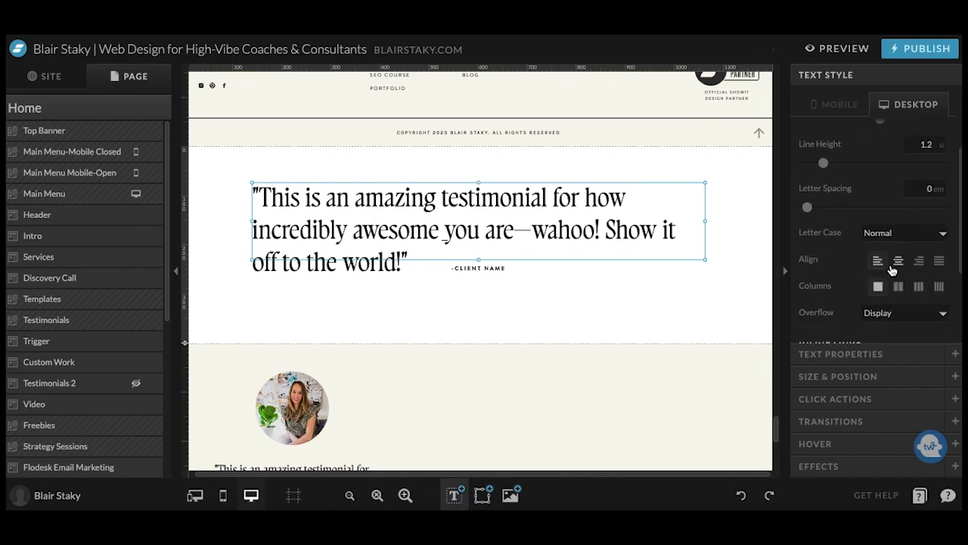
{"action": "left_click", "coordinate": [899, 259]}
{"action": "left_click", "coordinate": [471, 282]}
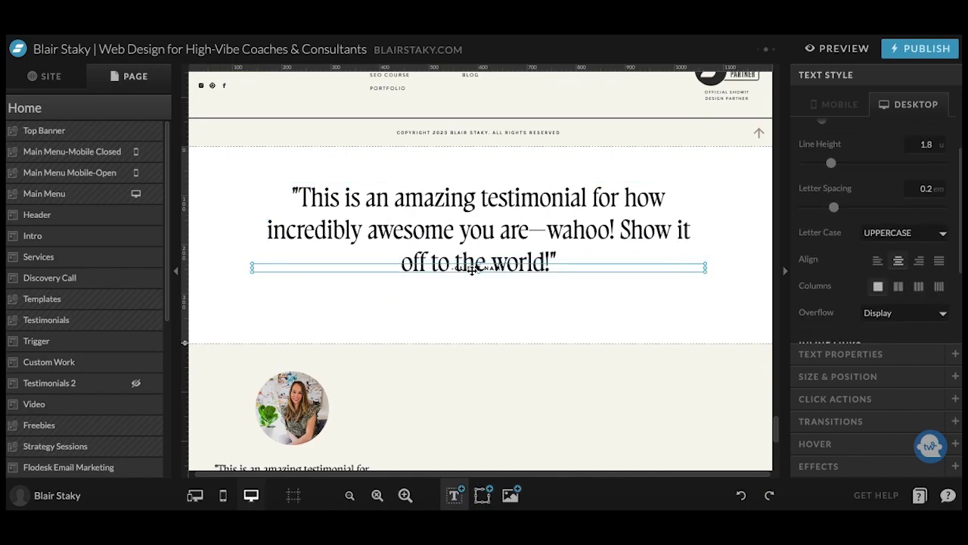
{"action": "left_click", "coordinate": [460, 254], "text": "shift"}
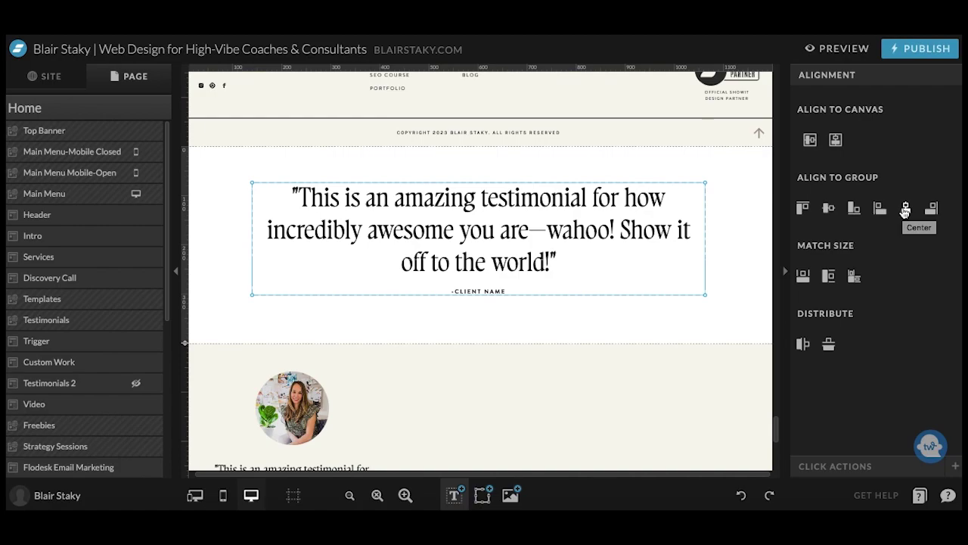
Marquee-select the quote and client name and align them to the canvas's vertical centre.
{"action": "left_click", "coordinate": [628, 171]}
{"action": "left_click_drag", "start_coordinate": [627, 171], "coordinate": [473, 303]}
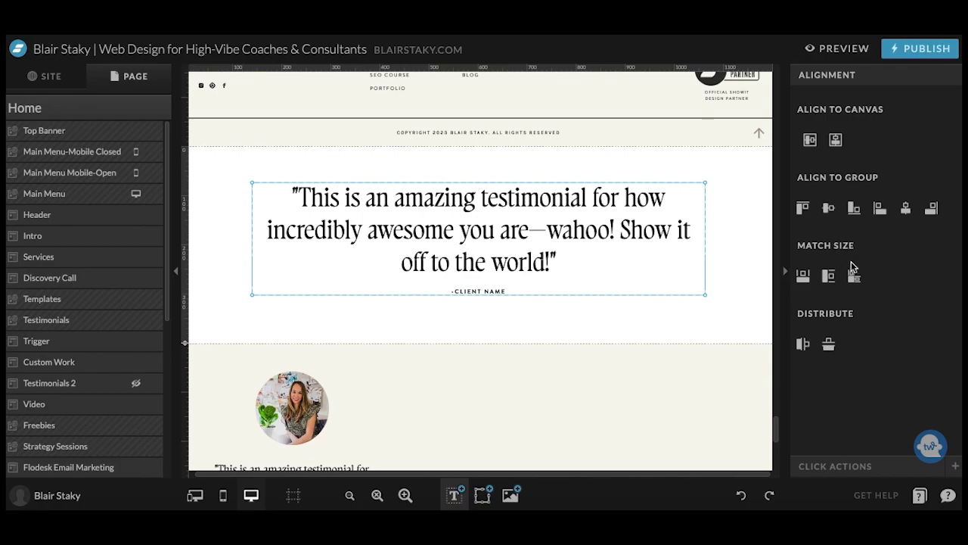
{"action": "left_click", "coordinate": [836, 139]}
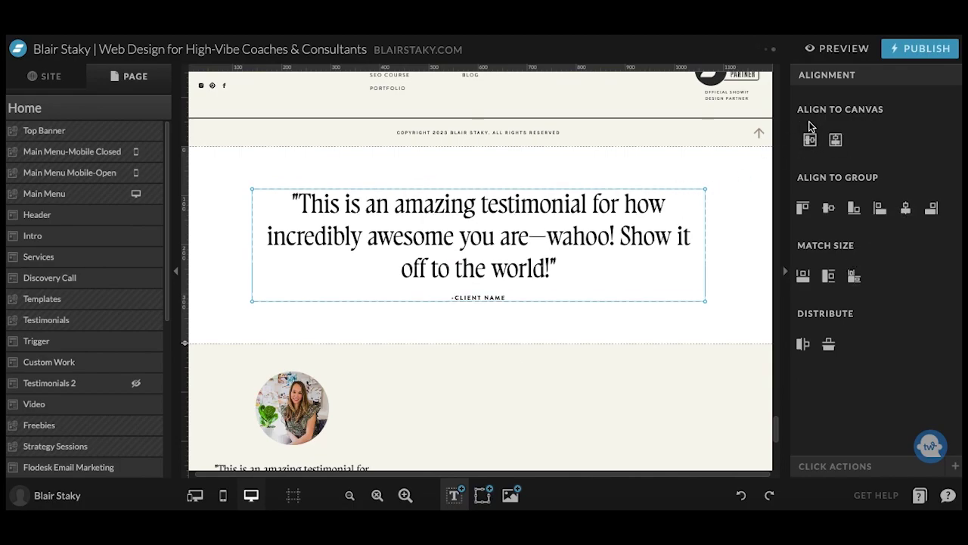
{"action": "left_click", "coordinate": [543, 177]}
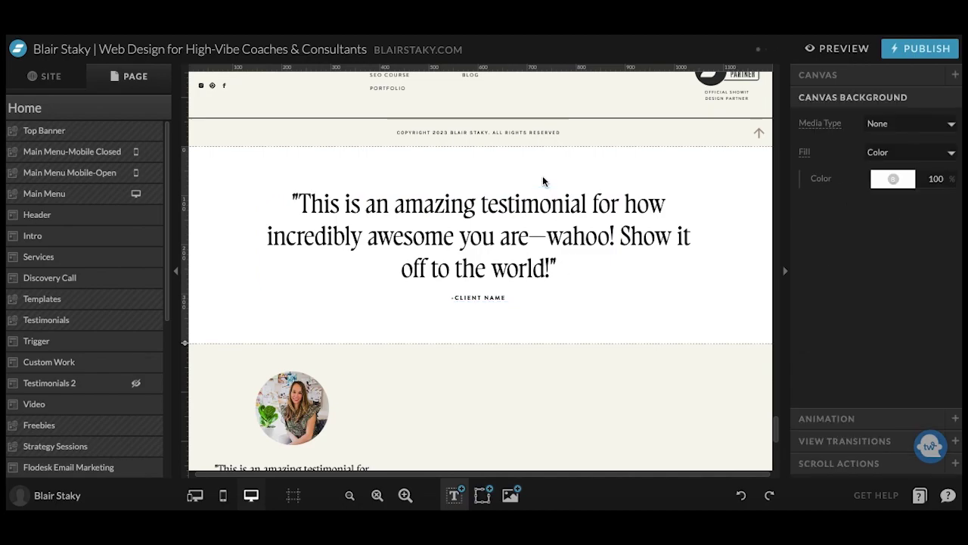
{"action": "scroll", "coordinate": [152, 275], "scroll_direction": "down", "scroll_amount": 3}
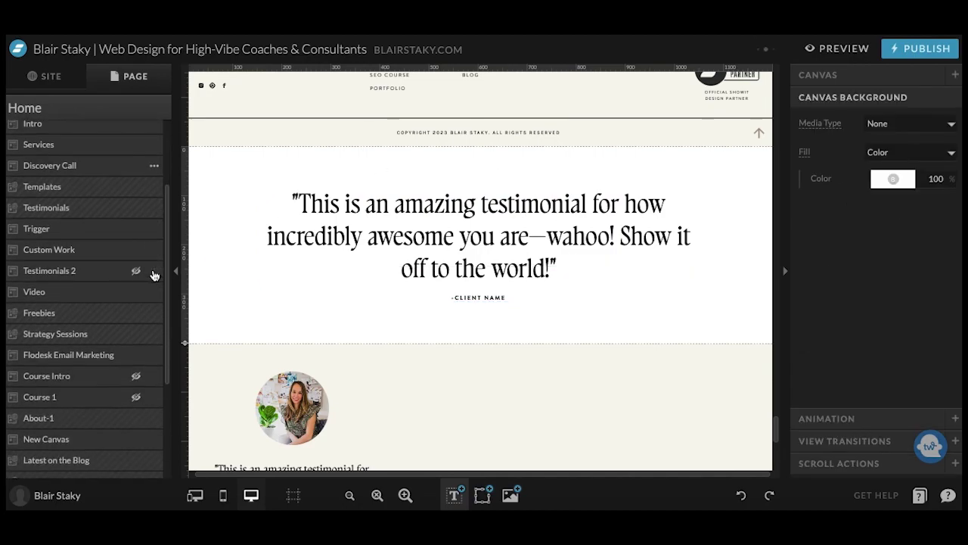
{"action": "left_click", "coordinate": [255, 259]}
{"action": "scroll", "coordinate": [144, 346], "scroll_direction": "down", "scroll_amount": 4}
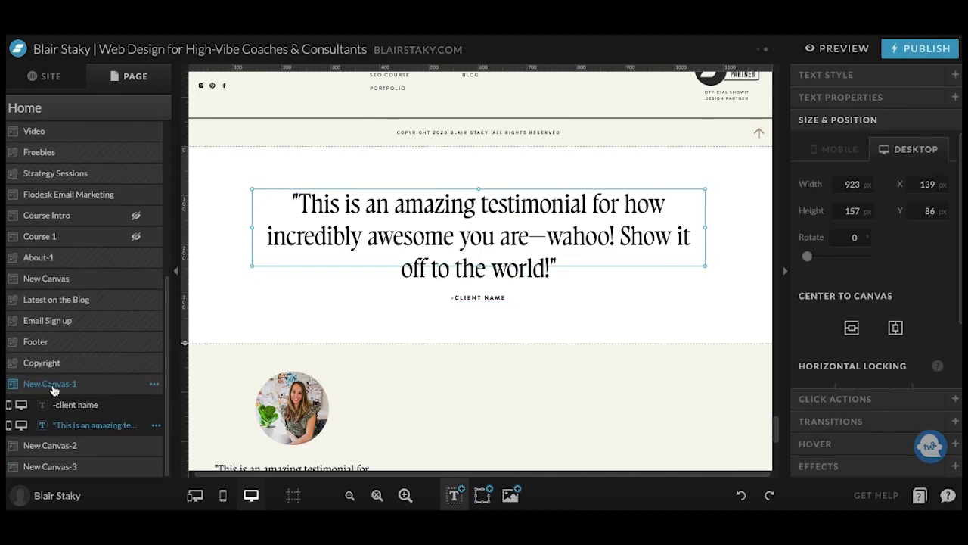
{"action": "mouse_move", "coordinate": [54, 389]}
{"action": "left_mouse_down"}
{"action": "mouse_move", "coordinate": [47, 340]}
{"action": "mouse_move", "coordinate": [47, 392]}
{"action": "left_mouse_up"}
{"action": "left_click", "coordinate": [292, 302]}
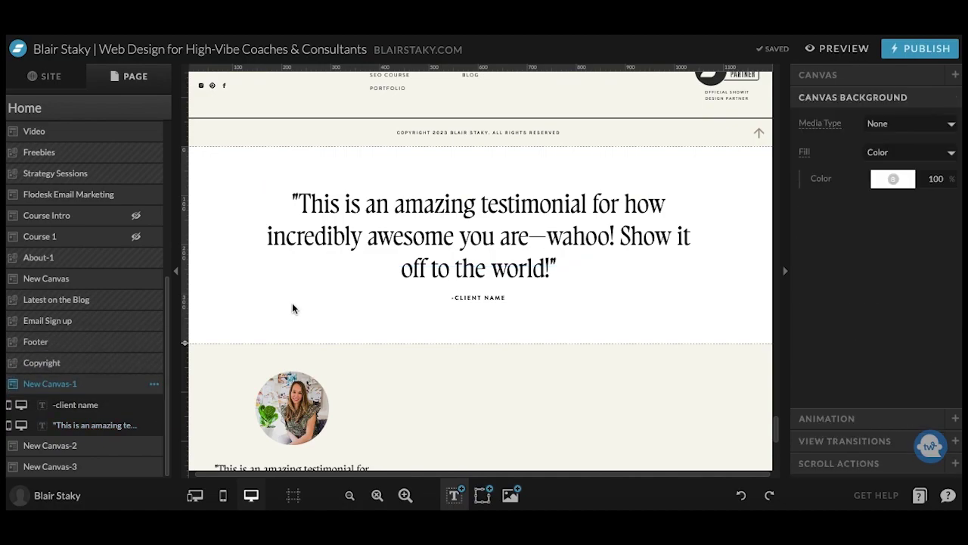
Make New Canvas-2 taller and move the quote and client name up beneath the photo.
{"action": "scroll", "coordinate": [341, 272], "scroll_direction": "down", "scroll_amount": 5}
{"action": "left_click", "coordinate": [414, 229]}
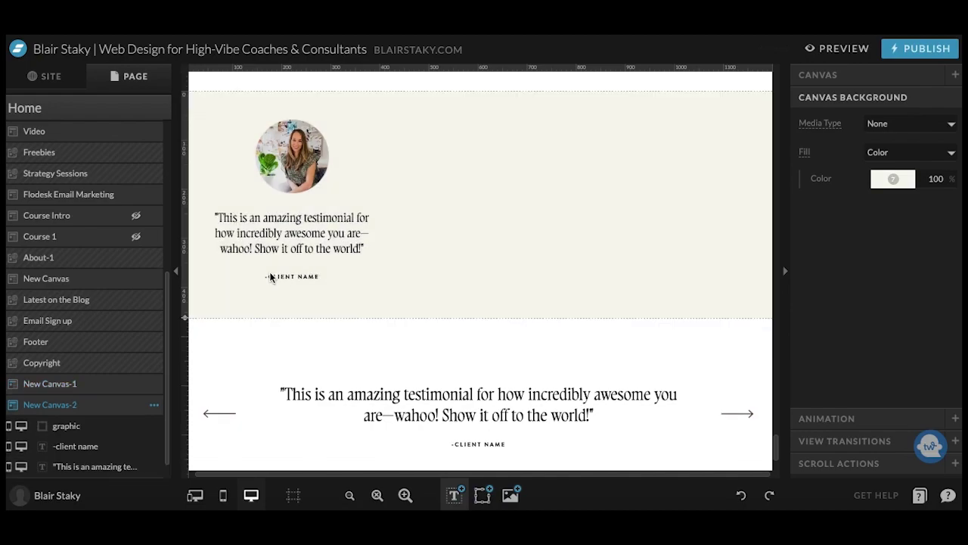
{"action": "left_click_drag", "start_coordinate": [187, 318], "coordinate": [190, 346]}
{"action": "left_click_drag", "start_coordinate": [424, 119], "coordinate": [278, 303]}
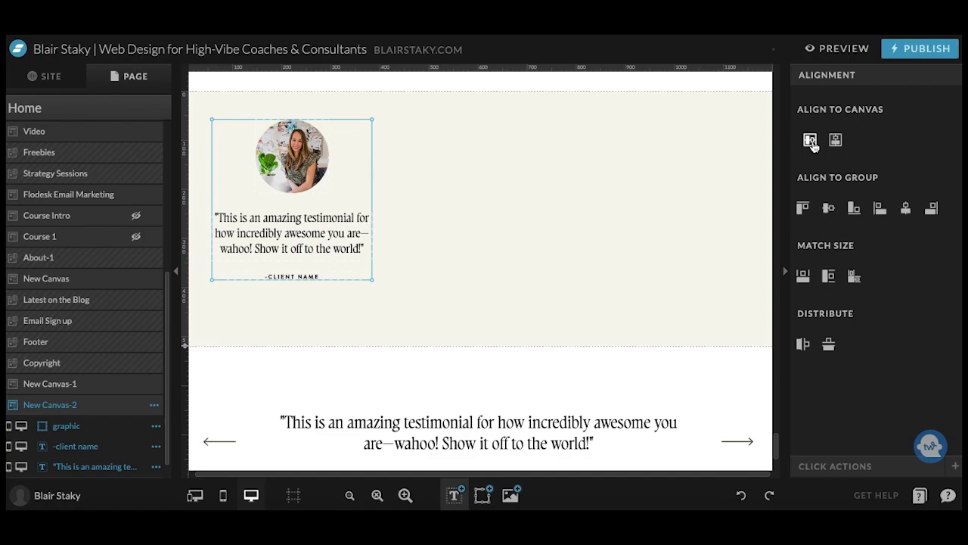
{"action": "left_click", "coordinate": [500, 245]}
{"action": "left_click", "coordinate": [324, 248]}
{"action": "left_click_drag", "start_coordinate": [324, 248], "coordinate": [323, 243]}
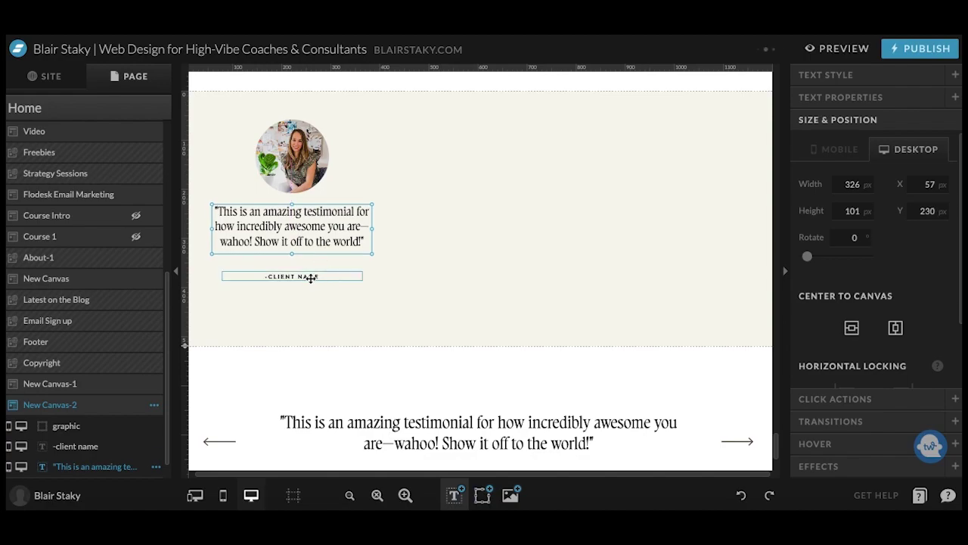
{"action": "left_click_drag", "start_coordinate": [311, 278], "coordinate": [313, 265]}
Centre the photo, quote and client name vertically and show mobile and desktop side by side.
{"action": "left_click_drag", "start_coordinate": [324, 310], "coordinate": [265, 112]}
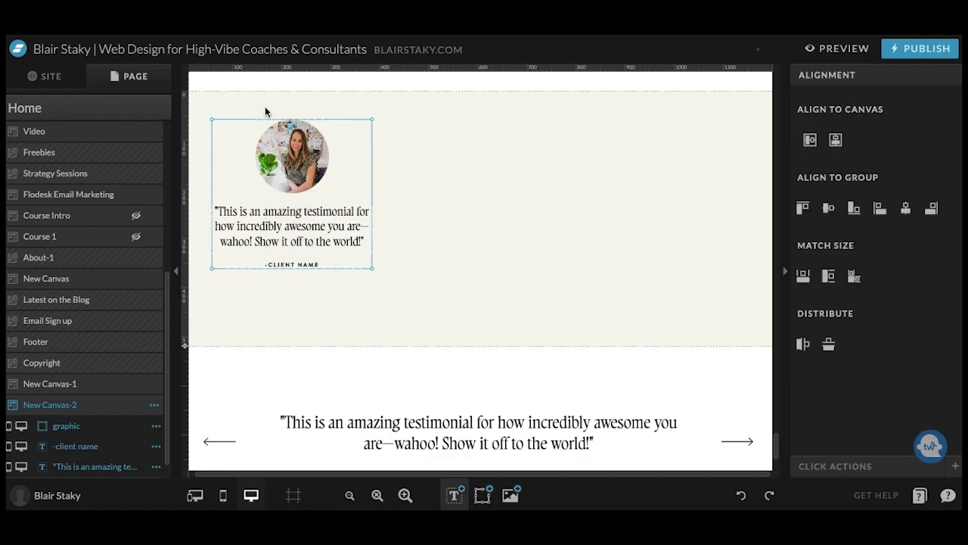
{"action": "left_click", "coordinate": [811, 140]}
{"action": "left_click", "coordinate": [576, 210]}
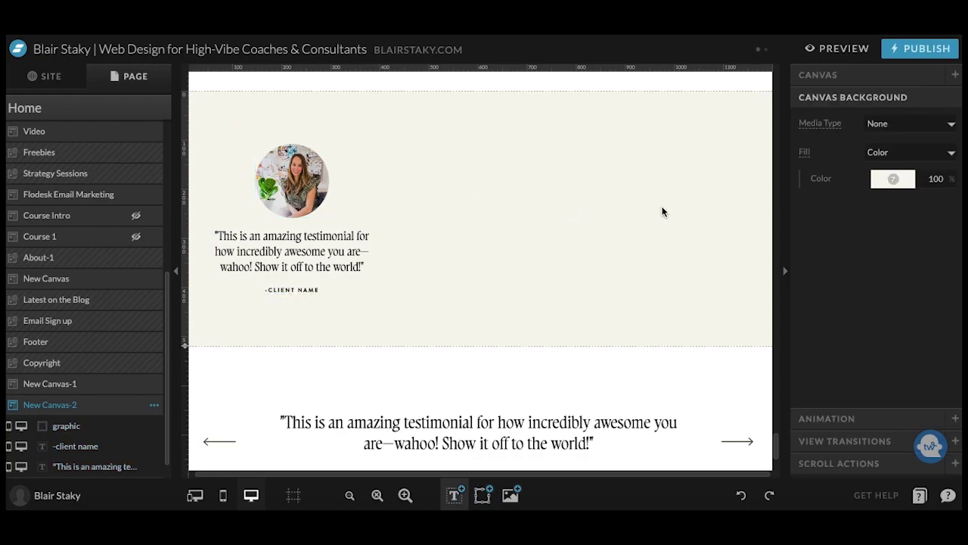
{"action": "left_click_drag", "start_coordinate": [332, 130], "coordinate": [251, 319]}
{"action": "left_click", "coordinate": [195, 495]}
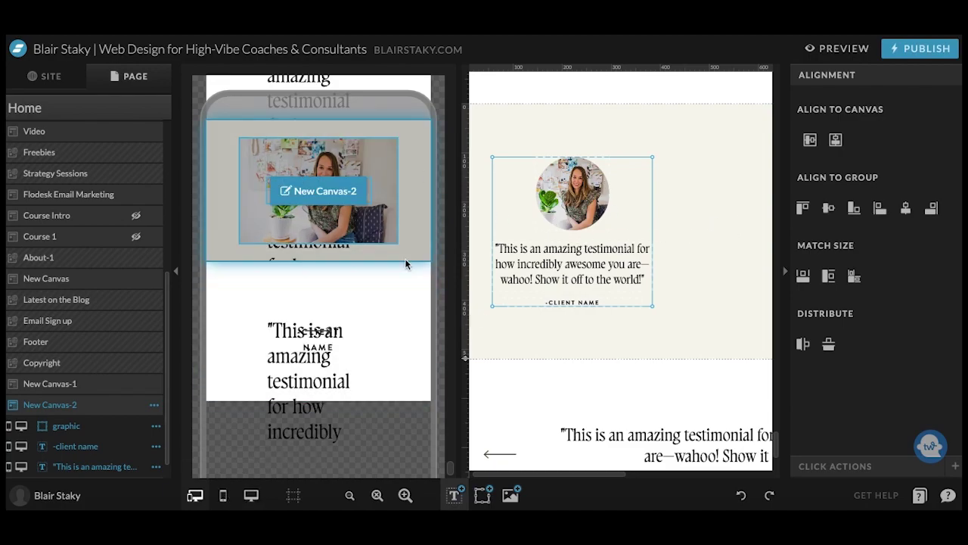
In desktop-only view, duplicate the testimonial card into the centre and right positions.
{"action": "left_click", "coordinate": [252, 495]}
{"action": "left_click", "coordinate": [424, 248]}
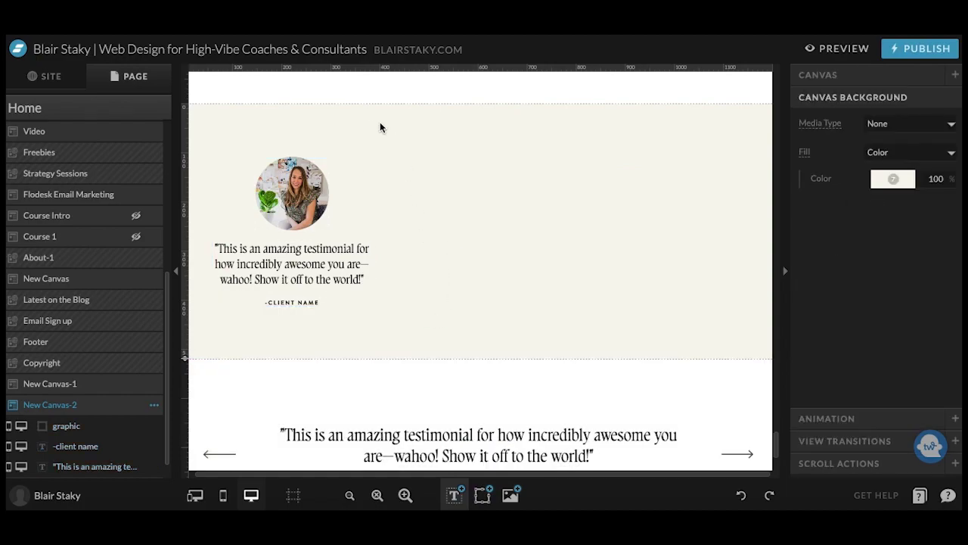
{"action": "left_click", "coordinate": [264, 302]}
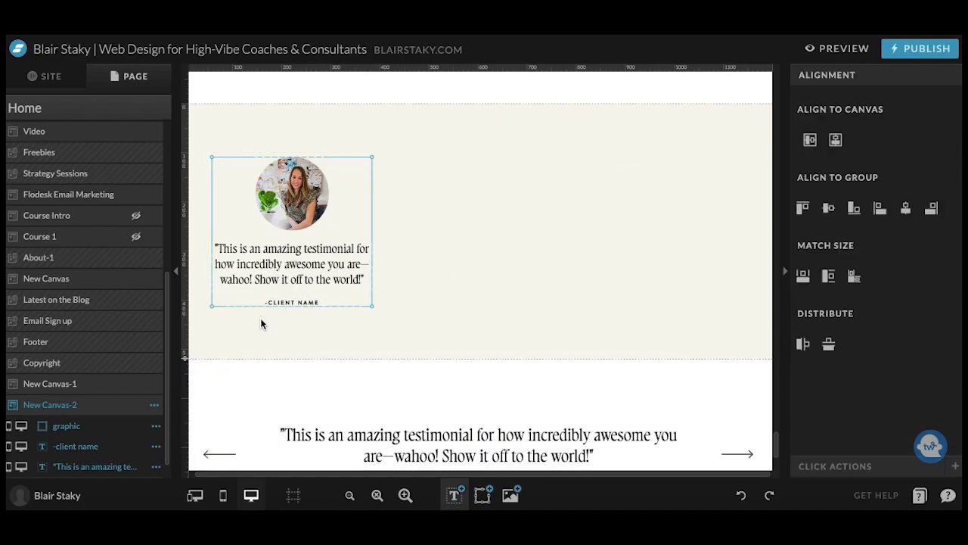
{"action": "left_click", "coordinate": [836, 140]}
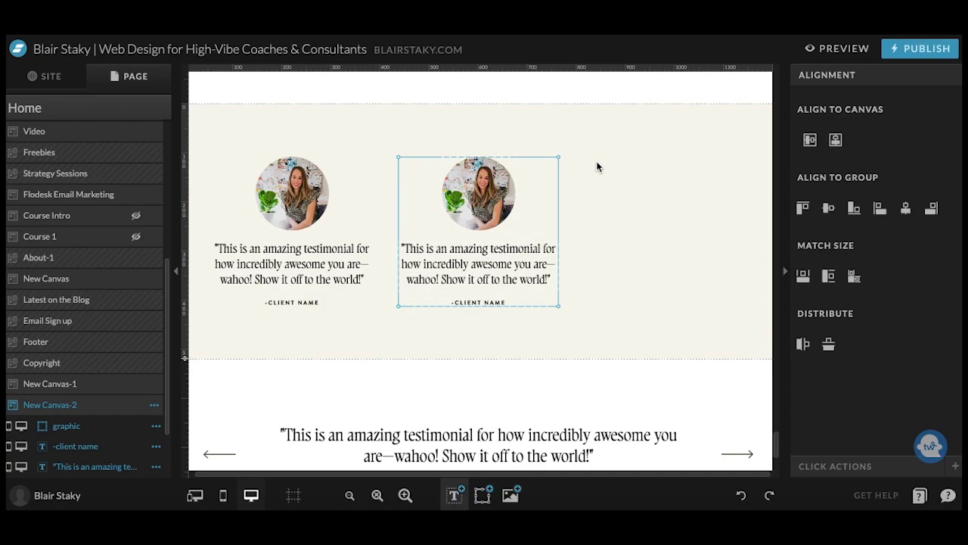
{"action": "left_click_drag", "start_coordinate": [481, 178], "coordinate": [706, 186]}
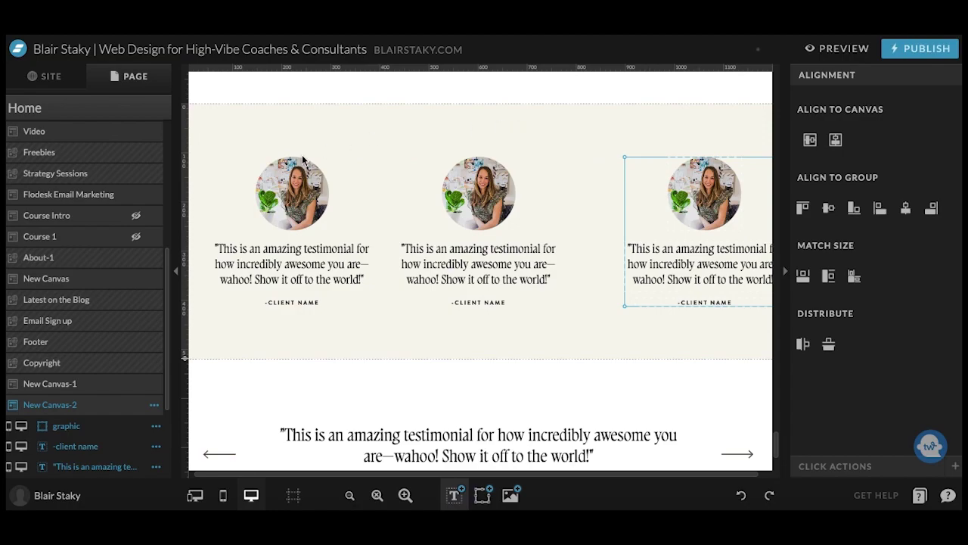
Select all three testimonial cards and centre the row horizontally in the section.
{"action": "left_click", "coordinate": [650, 329]}
{"action": "left_click_drag", "start_coordinate": [711, 330], "coordinate": [631, 161]}
{"action": "left_click", "coordinate": [301, 302], "text": "shift"}
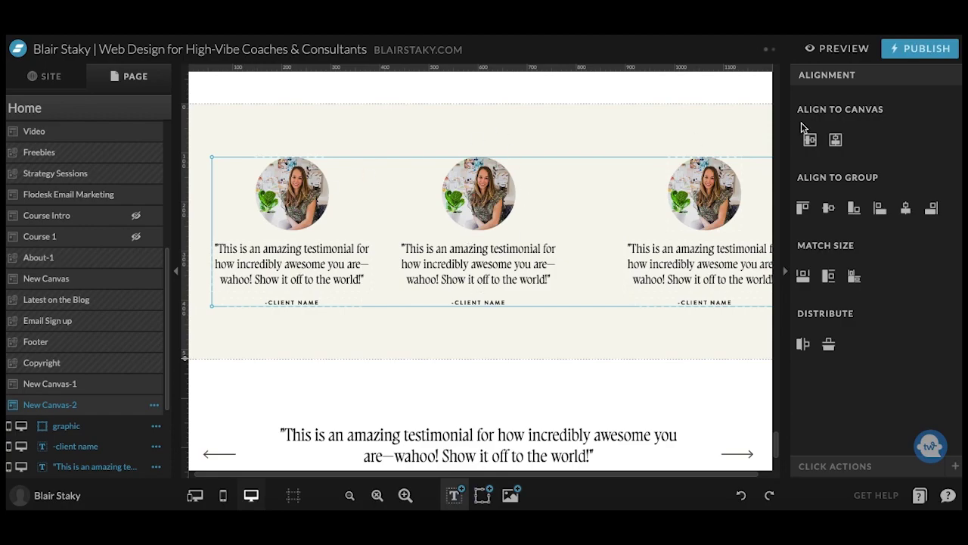
{"action": "left_click", "coordinate": [836, 140]}
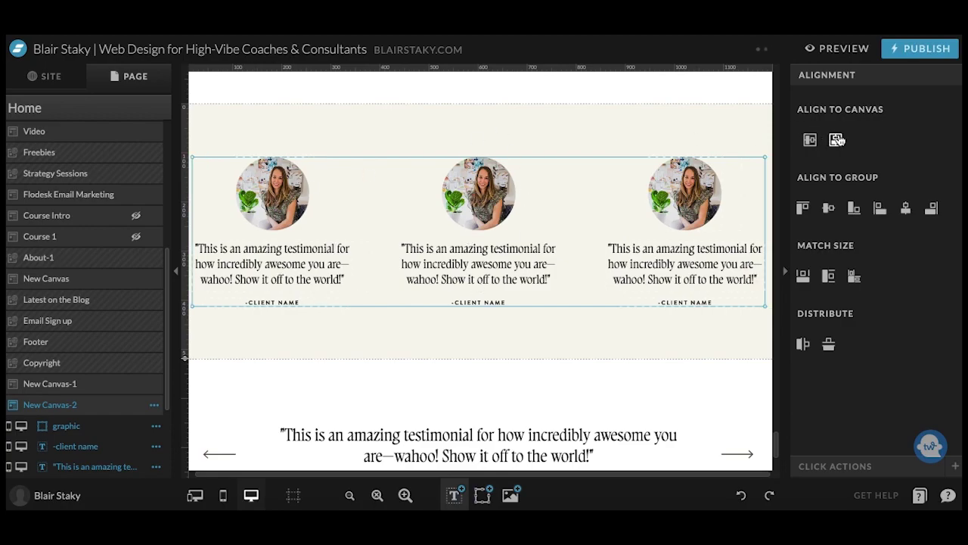
{"action": "left_click", "coordinate": [687, 132]}
{"action": "left_click", "coordinate": [258, 200]}
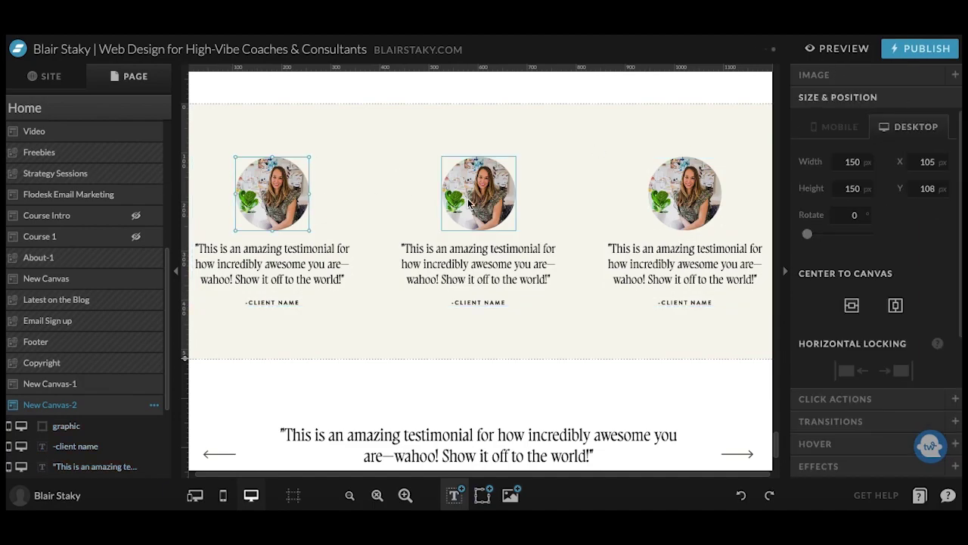
{"action": "scroll", "coordinate": [584, 266], "scroll_direction": "down", "scroll_amount": 1}
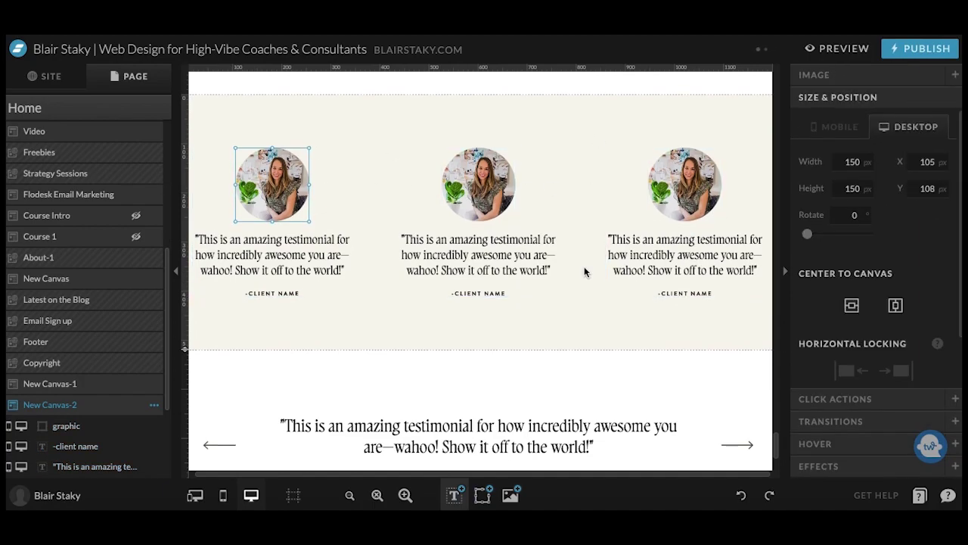
{"action": "scroll", "coordinate": [584, 267], "scroll_direction": "down", "scroll_amount": 1}
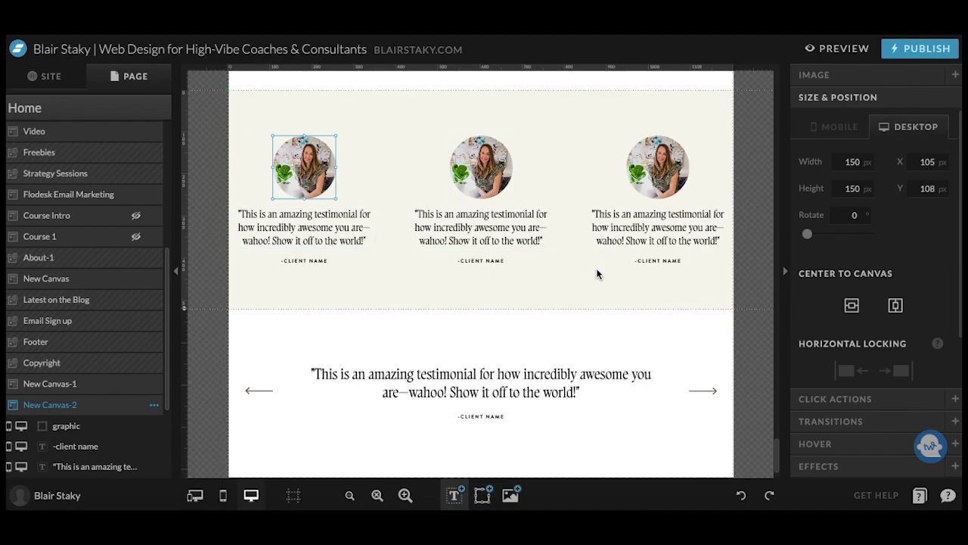
Select New Canvas-3, show mobile and desktop side by side, and switch settings to Mobile.
{"action": "scroll", "coordinate": [596, 268], "scroll_direction": "down", "scroll_amount": 2}
{"action": "left_click", "coordinate": [588, 279]}
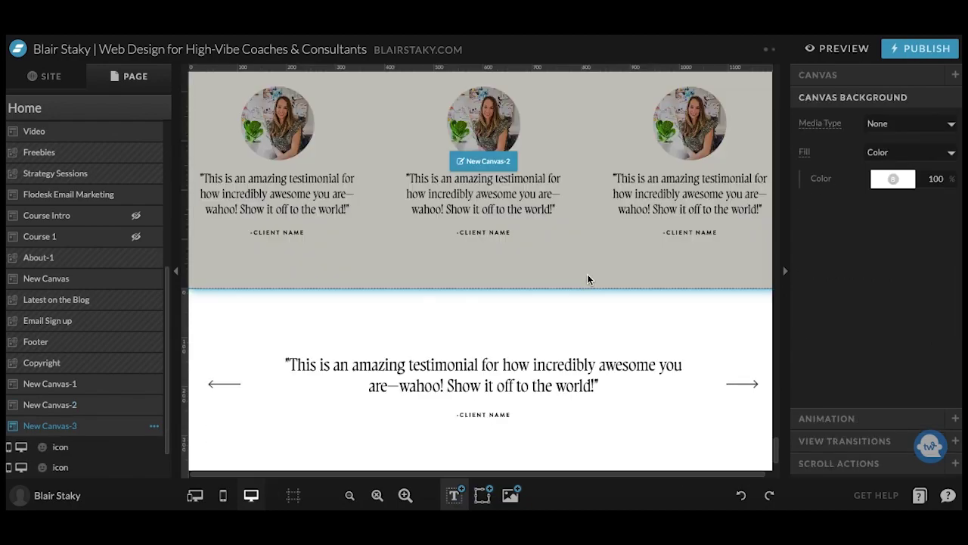
{"action": "scroll", "coordinate": [587, 274], "scroll_direction": "up", "scroll_amount": 1}
{"action": "scroll", "coordinate": [586, 269], "scroll_direction": "down", "scroll_amount": 1}
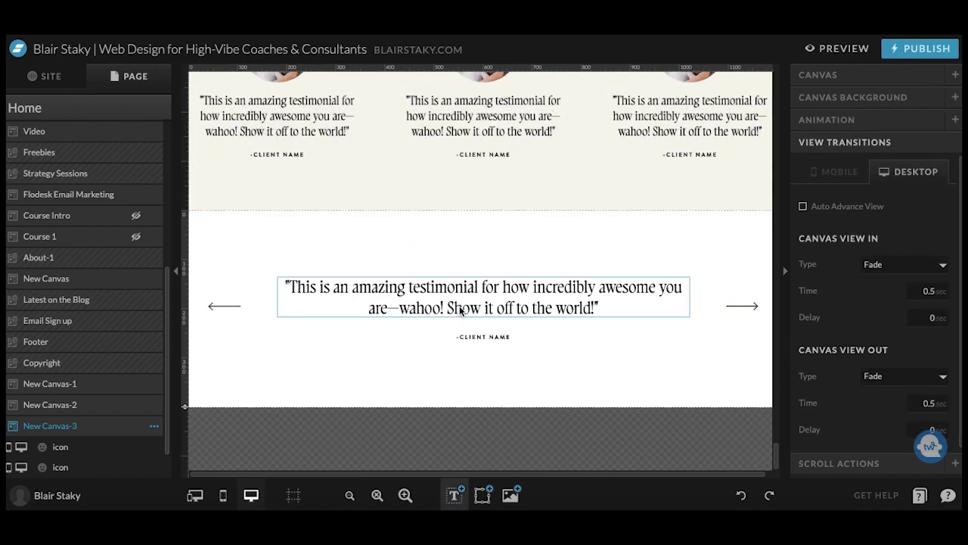
{"action": "left_click", "coordinate": [194, 495]}
{"action": "scroll", "coordinate": [350, 394], "scroll_direction": "down", "scroll_amount": 3}
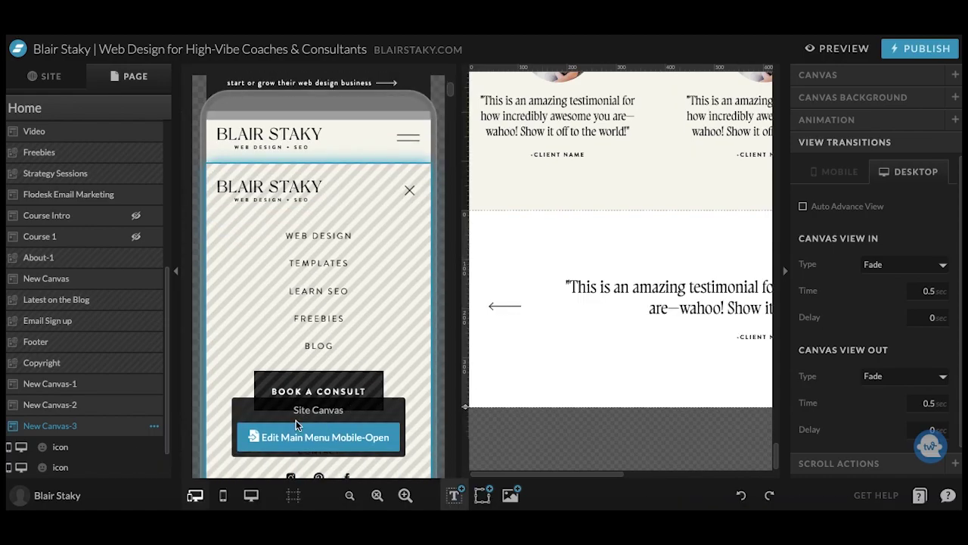
{"action": "left_click", "coordinate": [119, 427]}
{"action": "left_click", "coordinate": [349, 156]}
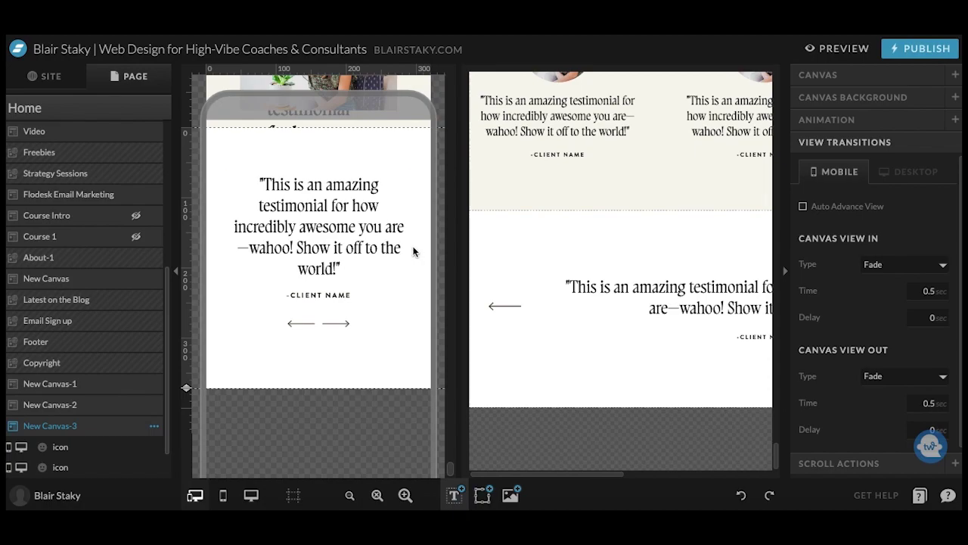
Add a canvas view to New Canvas-3 and move the quote and client name into View 1.
{"action": "left_click", "coordinate": [252, 495]}
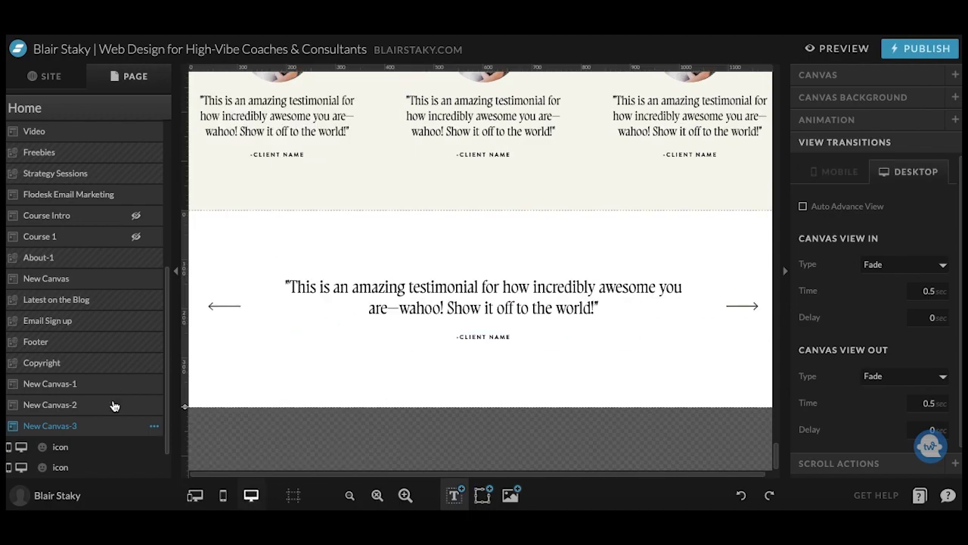
{"action": "scroll", "coordinate": [113, 404], "scroll_direction": "down", "scroll_amount": 2}
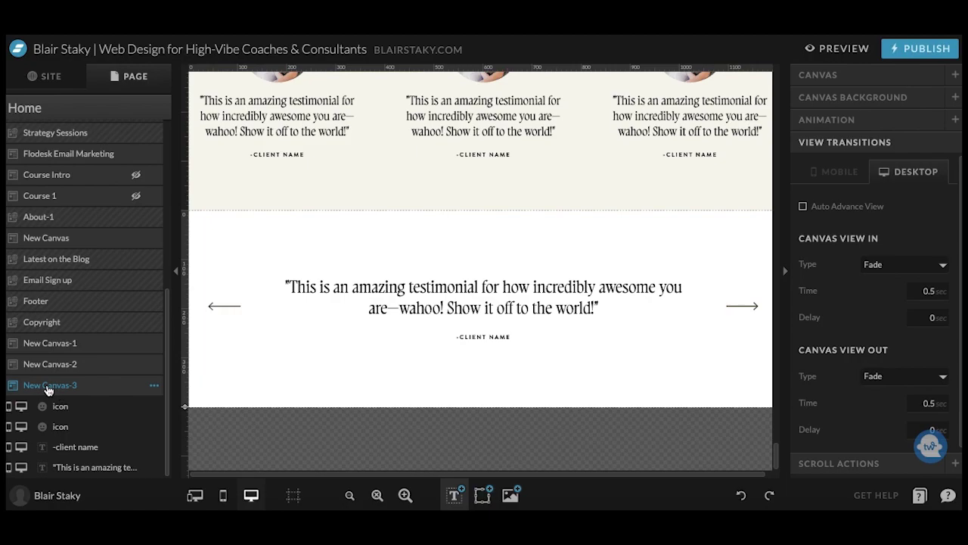
{"action": "left_click", "coordinate": [156, 387]}
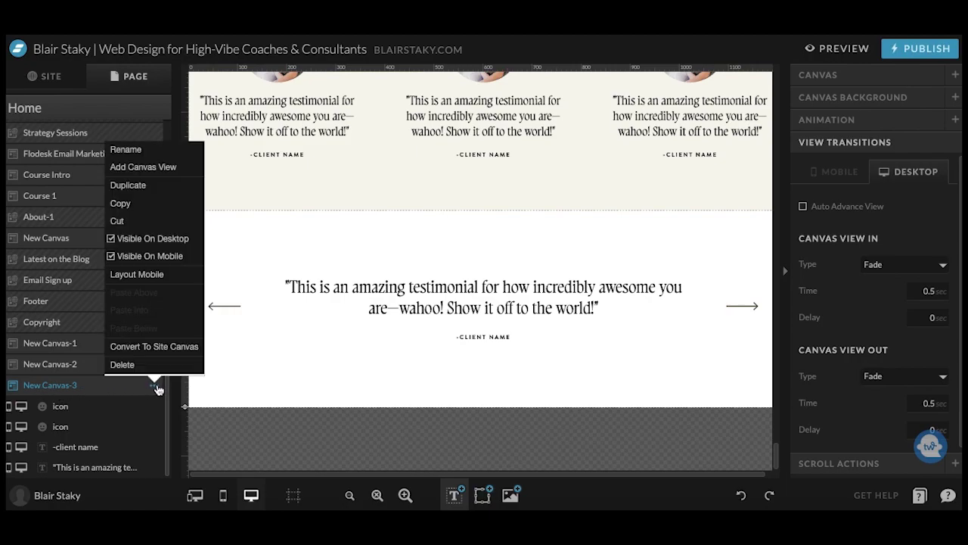
{"action": "left_click", "coordinate": [161, 172]}
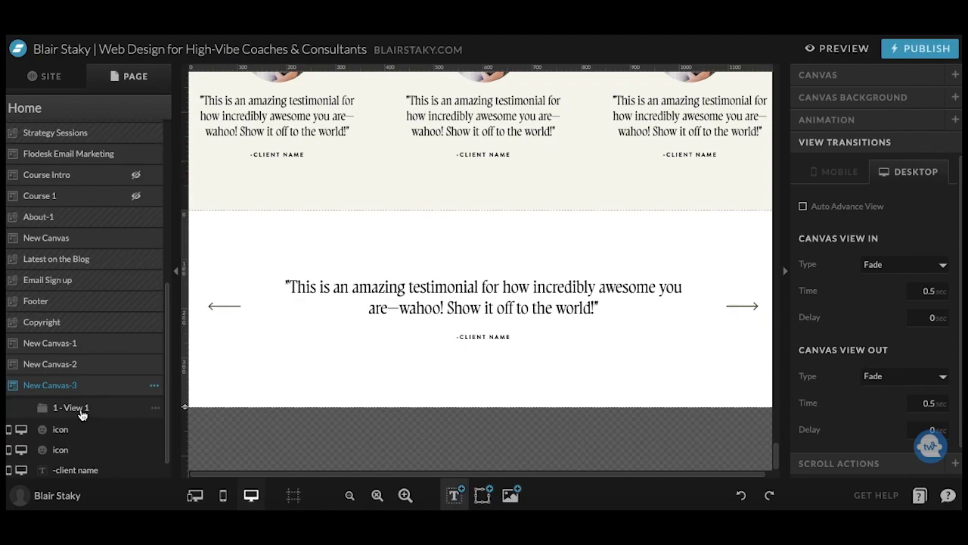
{"action": "left_click_drag", "start_coordinate": [450, 246], "coordinate": [536, 374]}
{"action": "scroll", "coordinate": [126, 415], "scroll_direction": "down", "scroll_amount": 1}
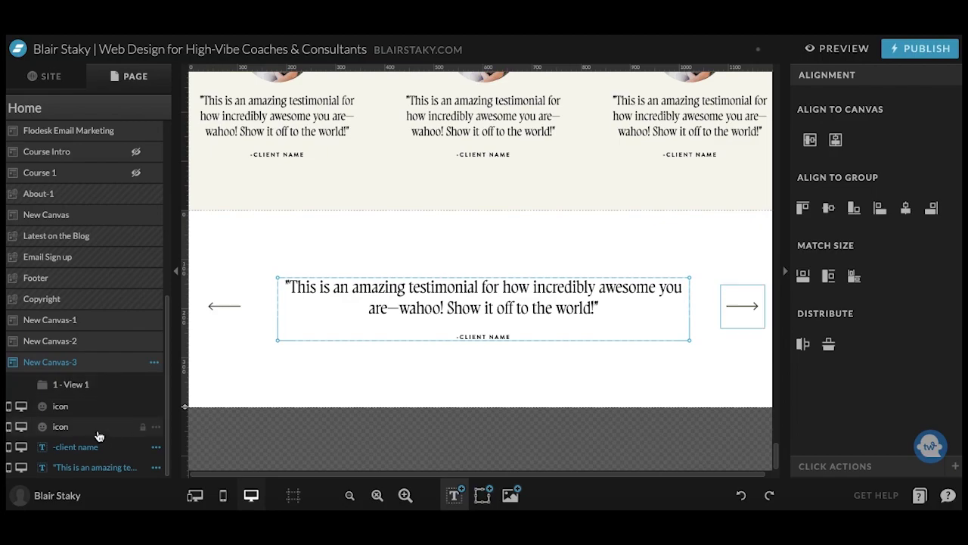
{"action": "left_click_drag", "start_coordinate": [93, 447], "coordinate": [84, 388]}
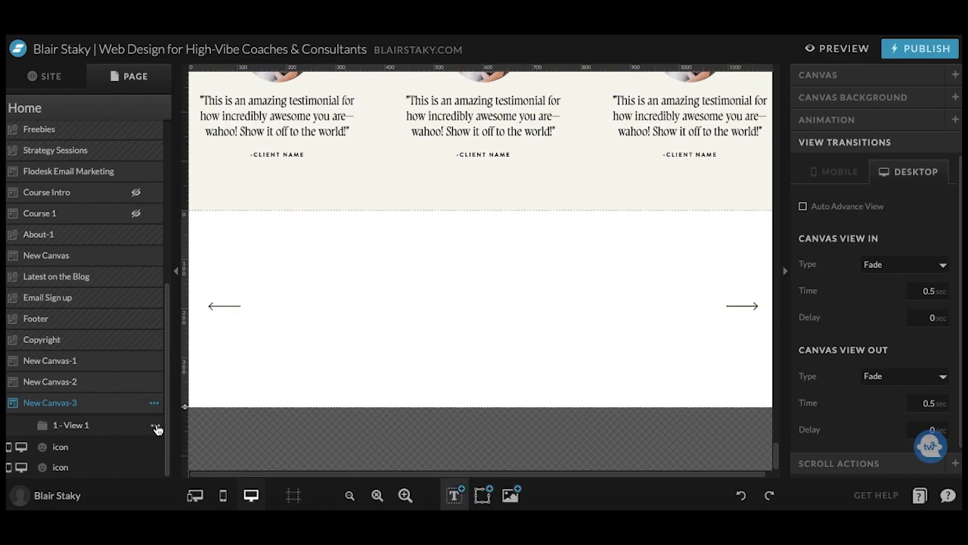
Duplicate View 1 into a second canvas view and open its contents.
{"action": "left_click", "coordinate": [156, 427]}
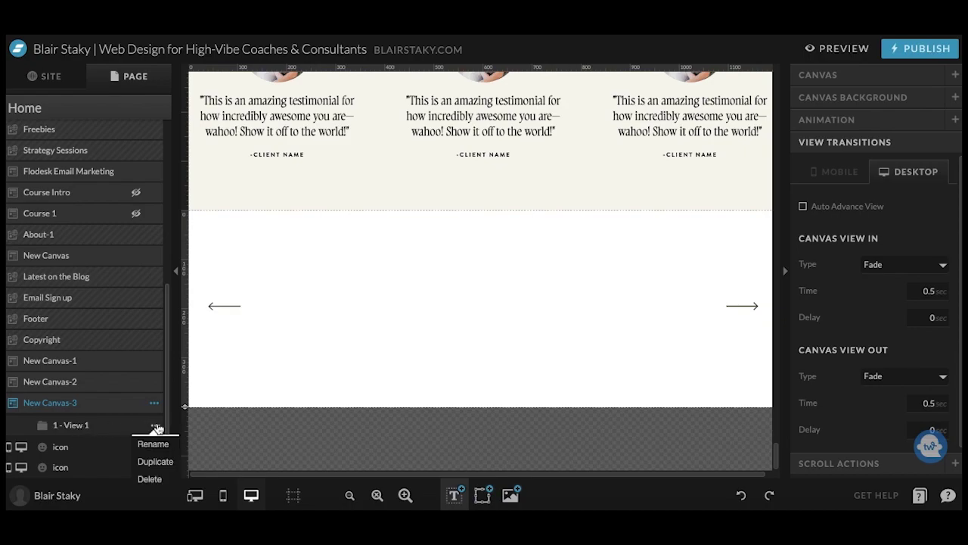
{"action": "left_click", "coordinate": [155, 460]}
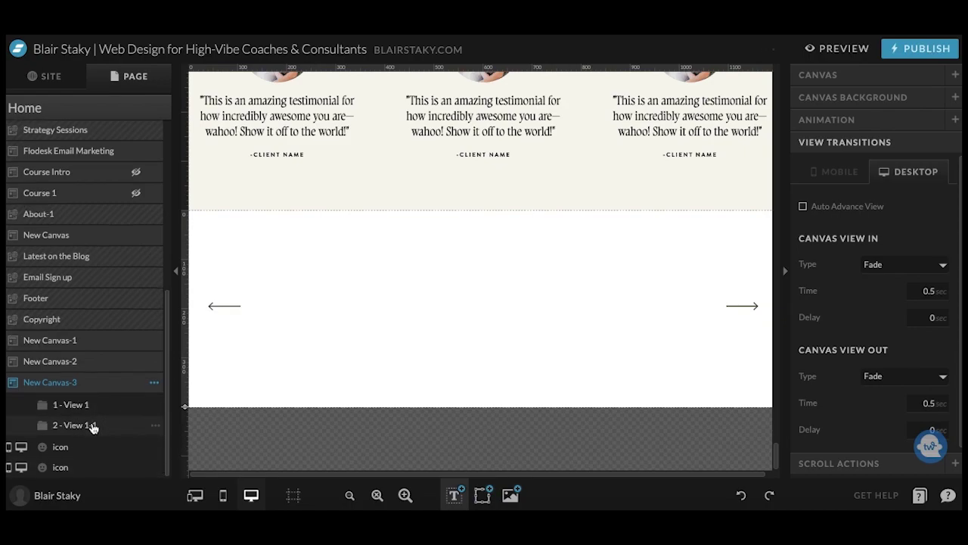
{"action": "left_click", "coordinate": [154, 429]}
{"action": "left_click", "coordinate": [80, 424]}
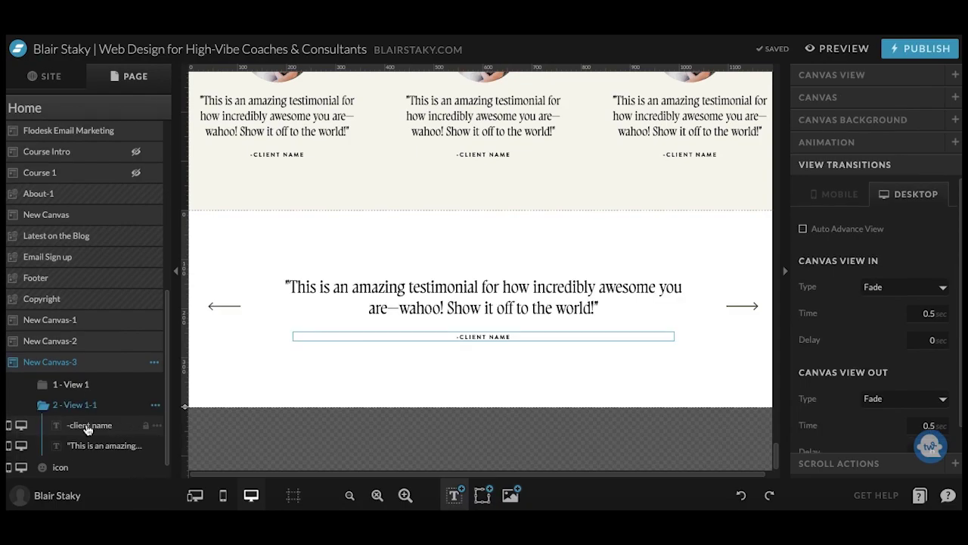
{"action": "left_click", "coordinate": [340, 323]}
{"action": "left_click", "coordinate": [80, 424]}
Change the second view's quote to 'This is an different testimonial just so we can tell the difference. Awesome, huh?'.
{"action": "left_click", "coordinate": [400, 294]}
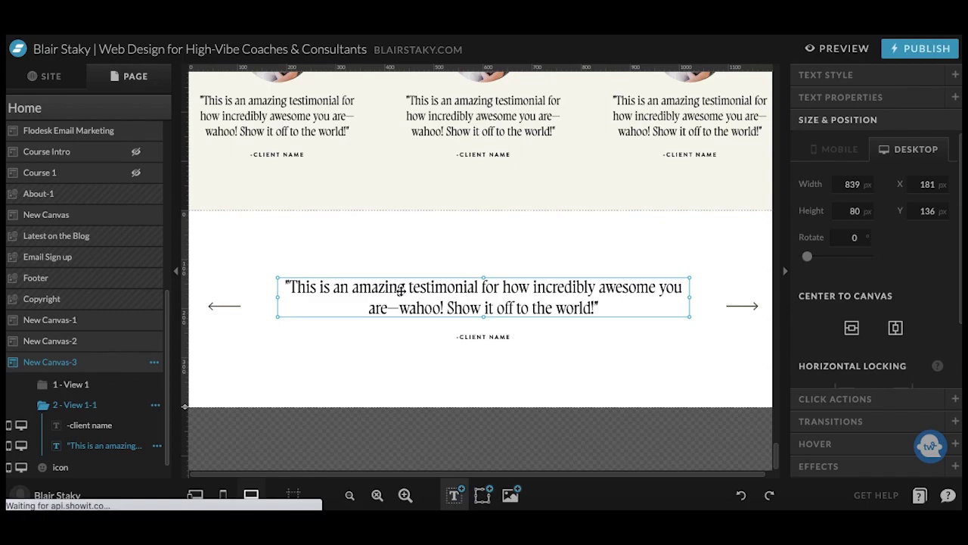
{"action": "left_click", "coordinate": [387, 293]}
{"action": "left_click_drag", "start_coordinate": [373, 287], "coordinate": [596, 307]}
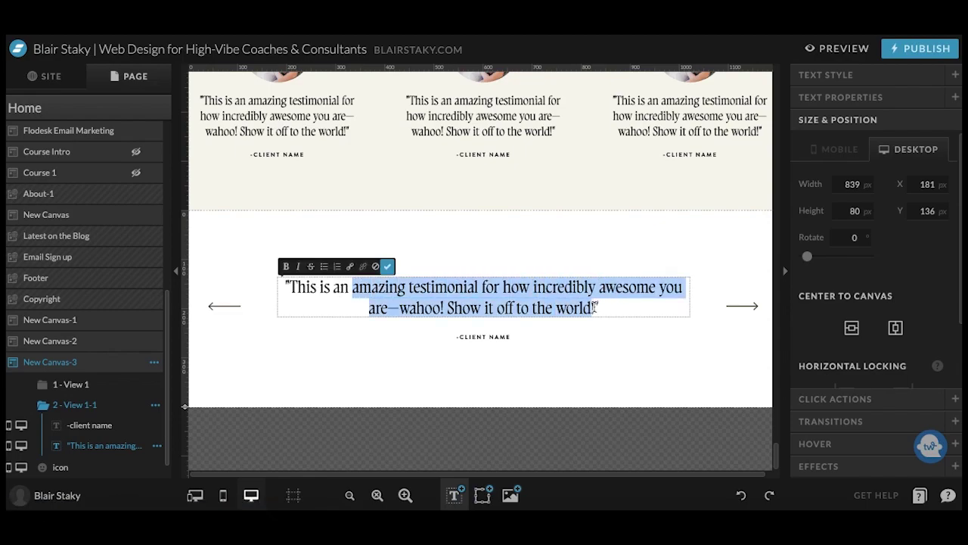
{"action": "type", "text": "different testim"}
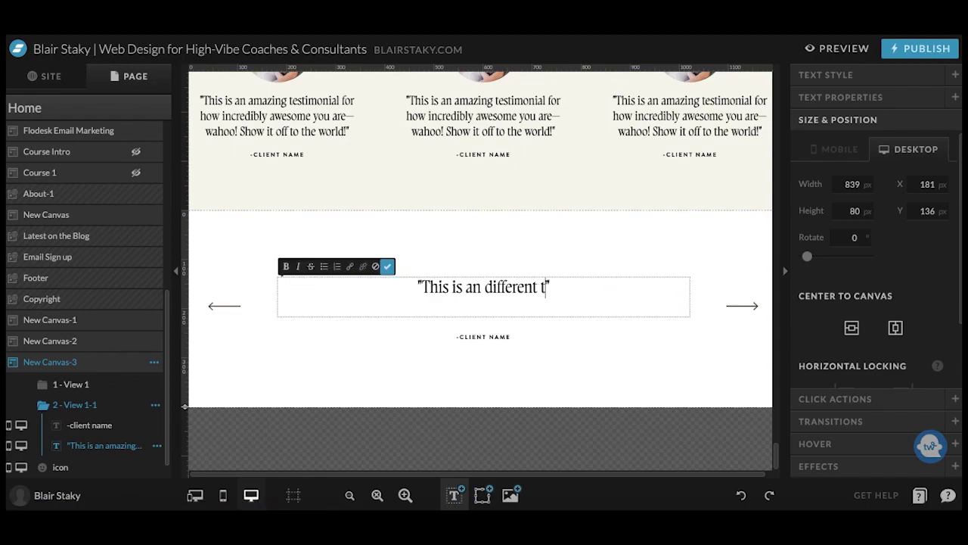
{"action": "type", "text": "onial just so we can "}
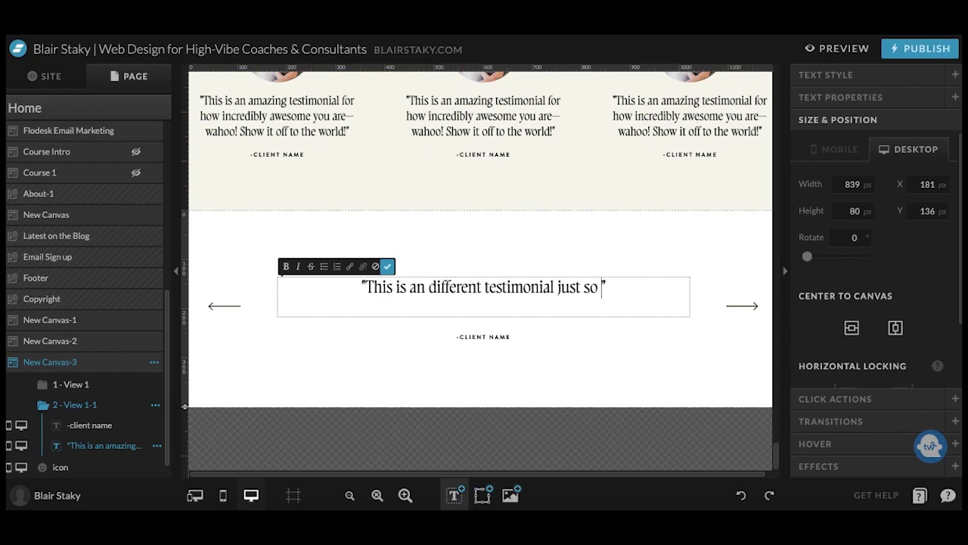
{"action": "type", "text": "tell the difference."}
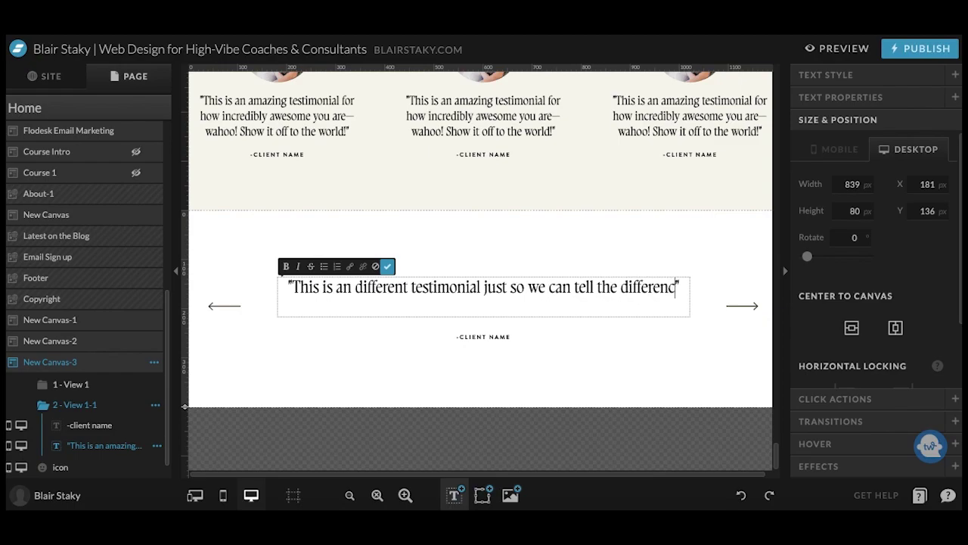
{"action": "type", "text": " Awesome, huh?"}
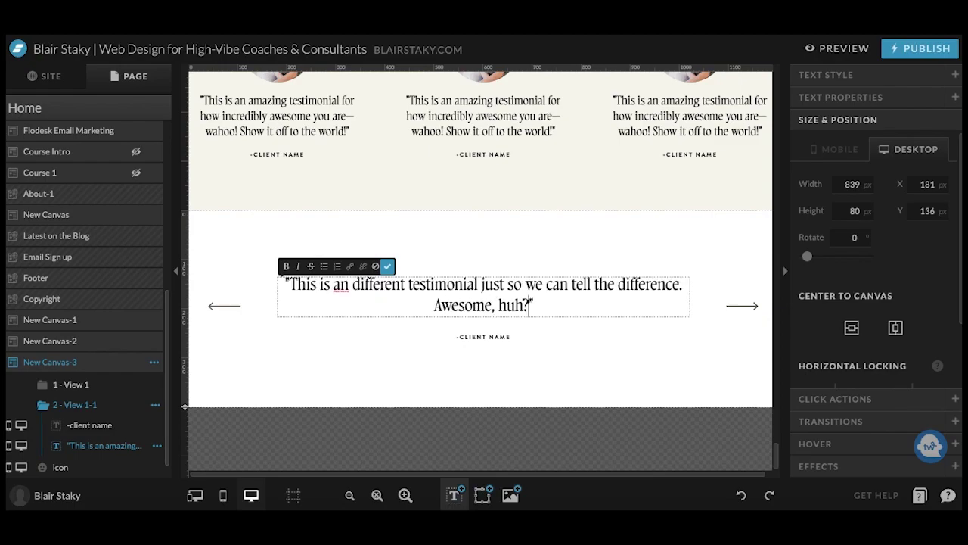
{"action": "key", "text": "Escape"}
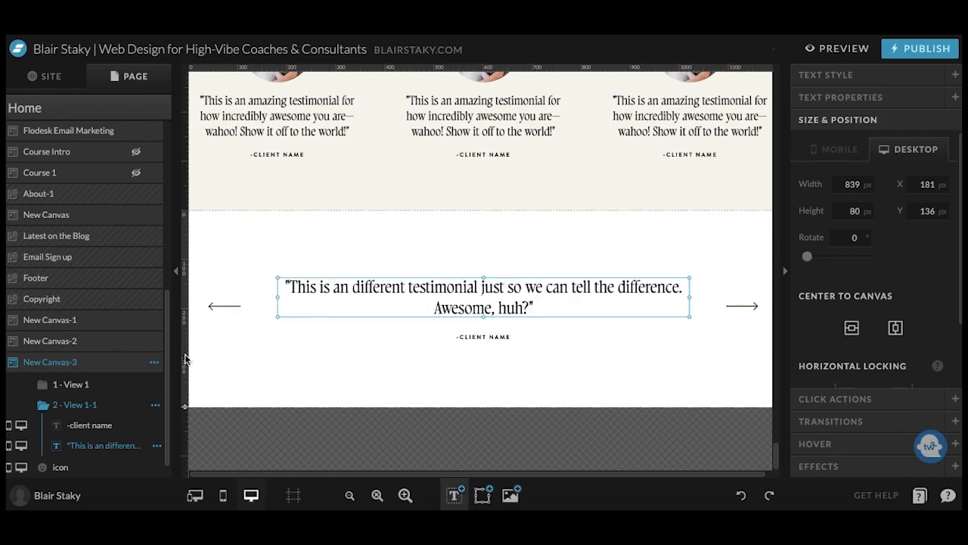
Link the right arrow to This Canvas, Canvas View Next, with Scroll to Canvas unchecked.
{"action": "left_click", "coordinate": [95, 386]}
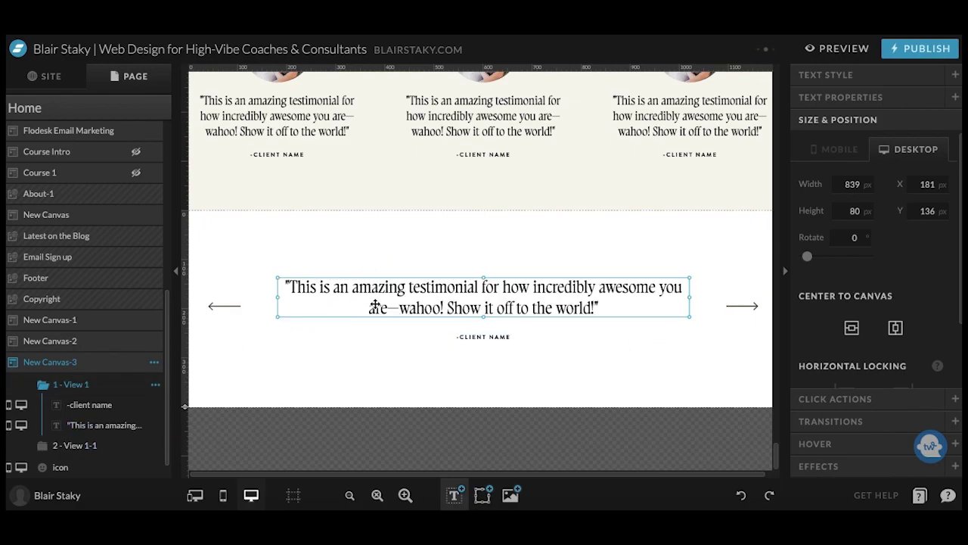
{"action": "left_click", "coordinate": [749, 306]}
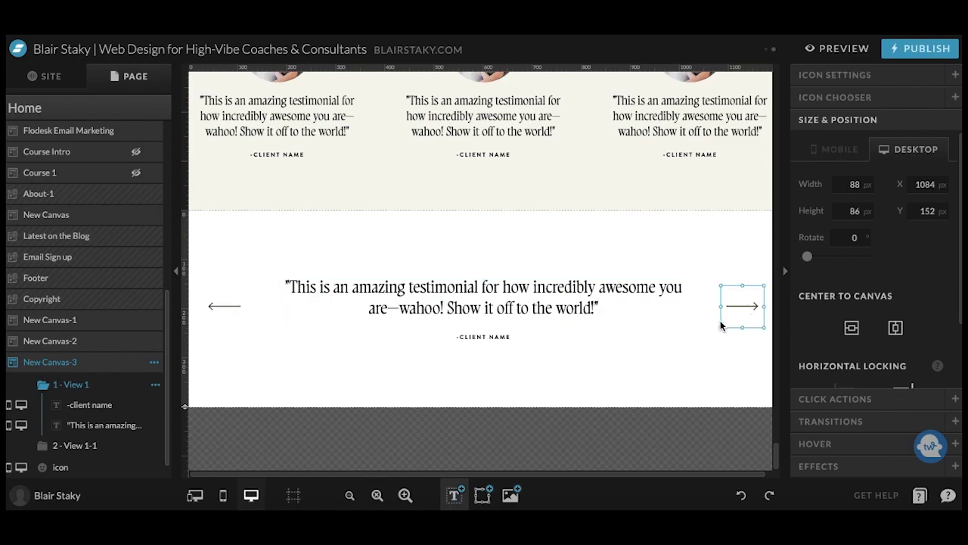
{"action": "left_click", "coordinate": [845, 400]}
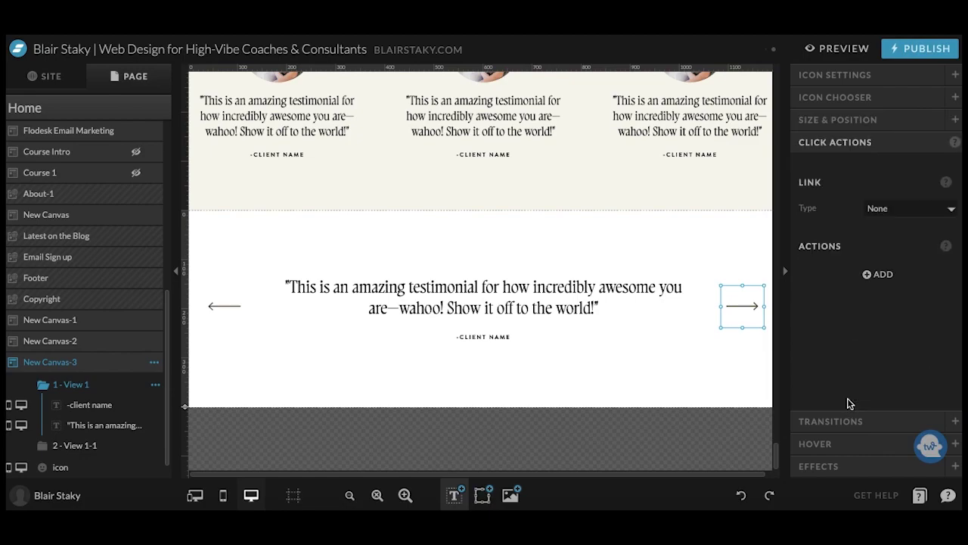
{"action": "left_click", "coordinate": [907, 214]}
{"action": "left_click", "coordinate": [904, 231]}
{"action": "left_click", "coordinate": [905, 237]}
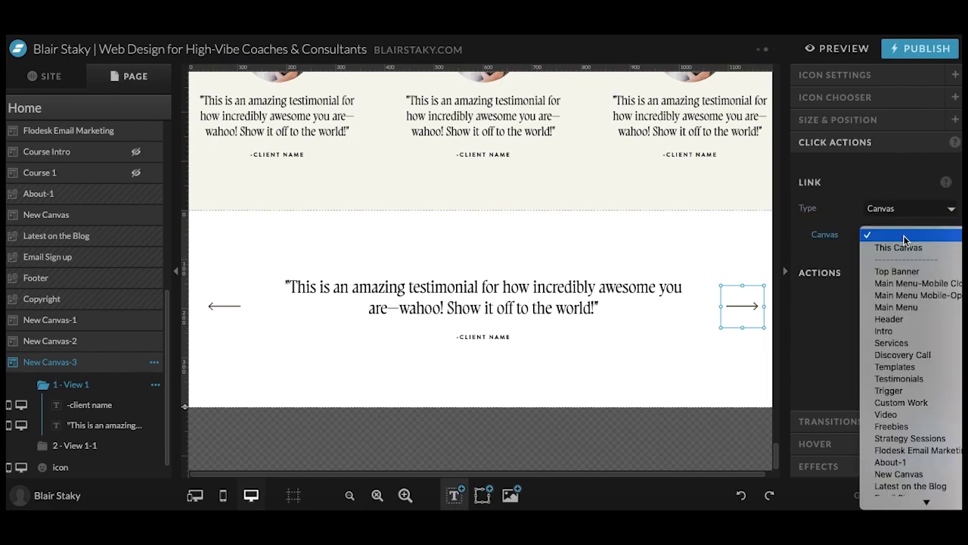
{"action": "left_click", "coordinate": [904, 247]}
{"action": "left_click", "coordinate": [903, 261]}
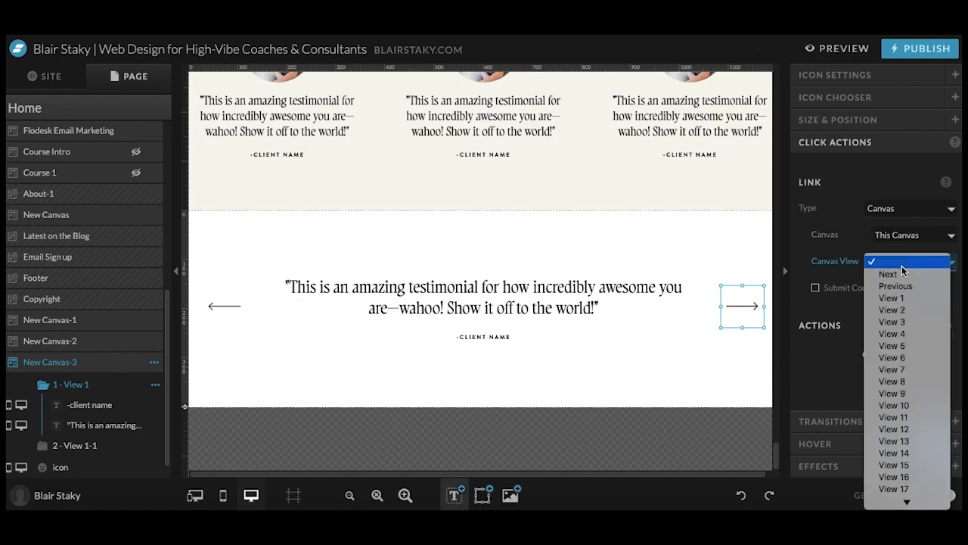
{"action": "left_click", "coordinate": [889, 275]}
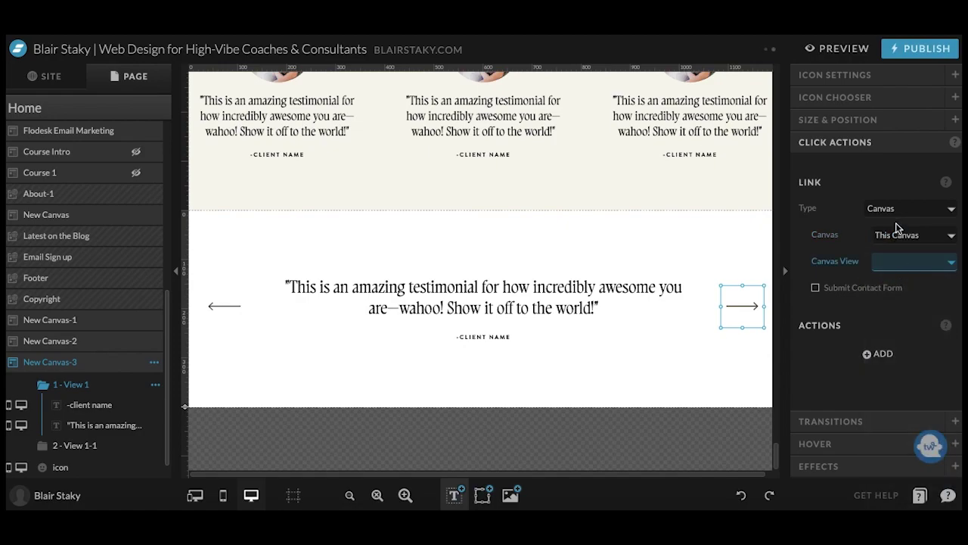
{"action": "left_click", "coordinate": [816, 289]}
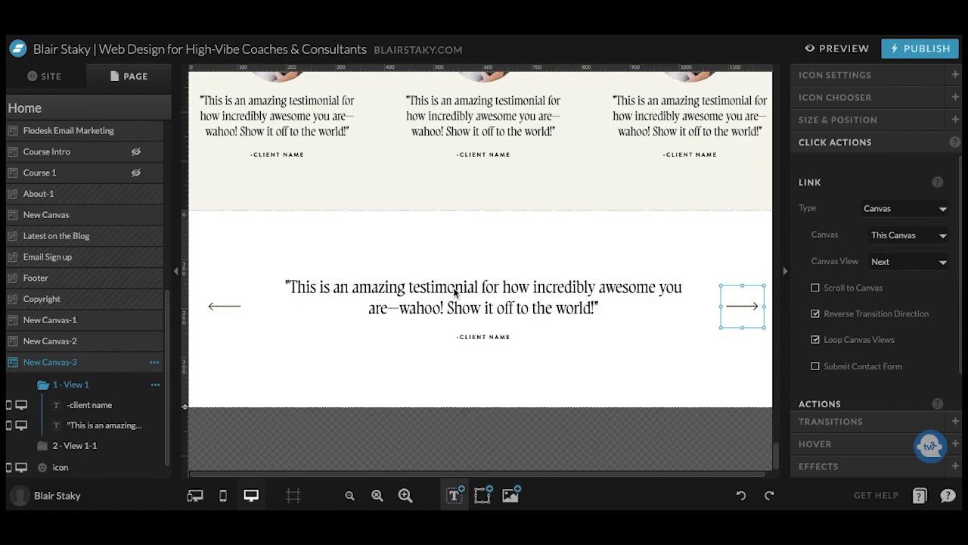
Link the left arrow to This Canvas, Canvas View Previous.
{"action": "left_click", "coordinate": [224, 304]}
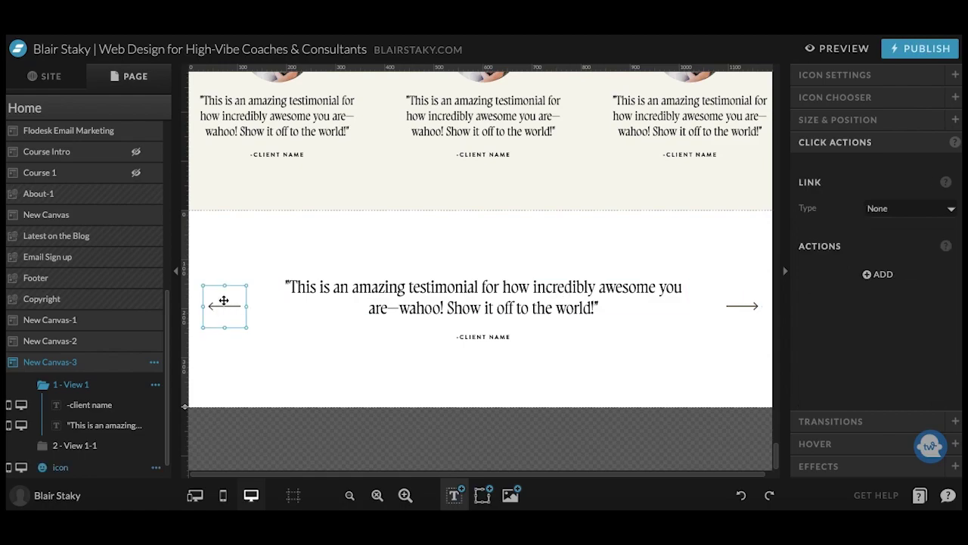
{"action": "left_click", "coordinate": [879, 208]}
{"action": "left_click", "coordinate": [885, 231]}
{"action": "left_click", "coordinate": [895, 235]}
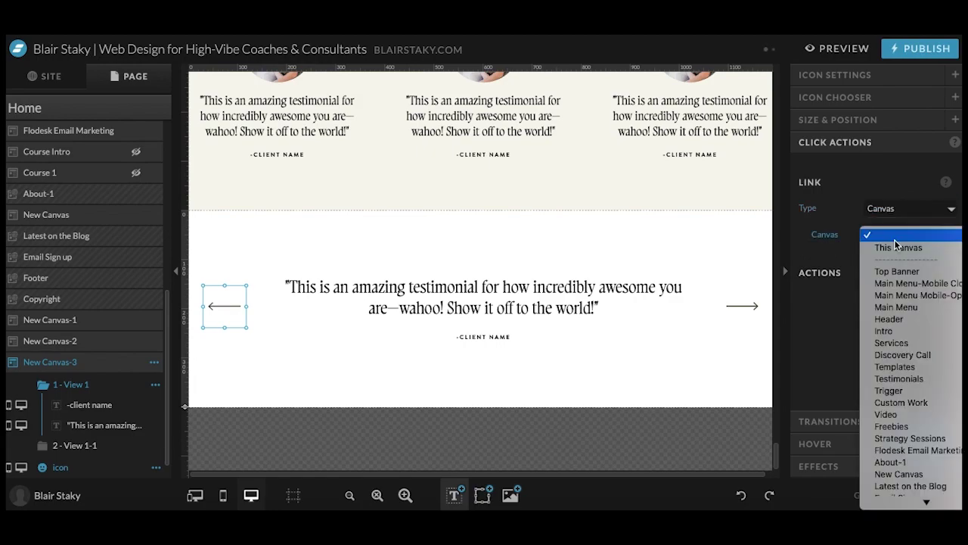
{"action": "left_click", "coordinate": [894, 249]}
{"action": "left_click", "coordinate": [892, 261]}
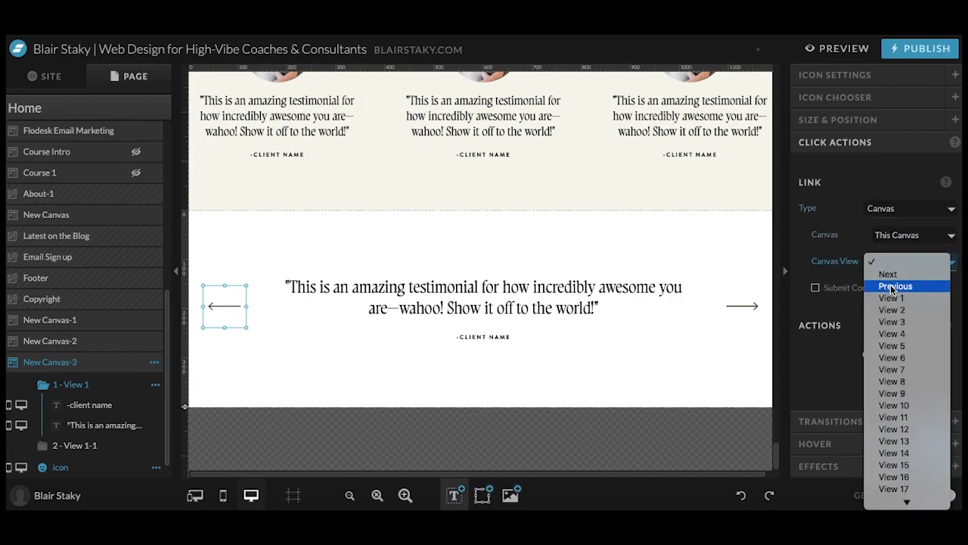
{"action": "left_click", "coordinate": [894, 287]}
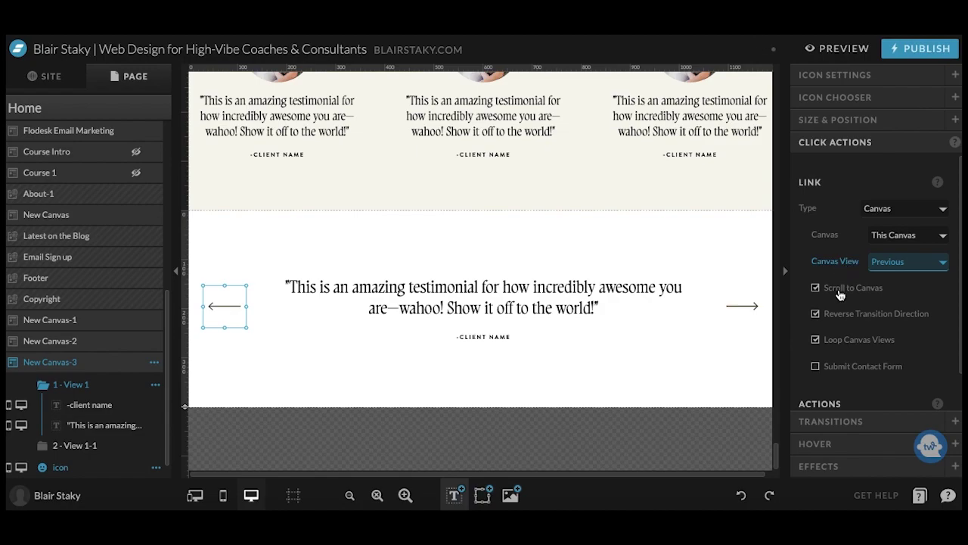
Preview the site to test the slider arrows, then close the Site Preview.
{"action": "left_click", "coordinate": [669, 261]}
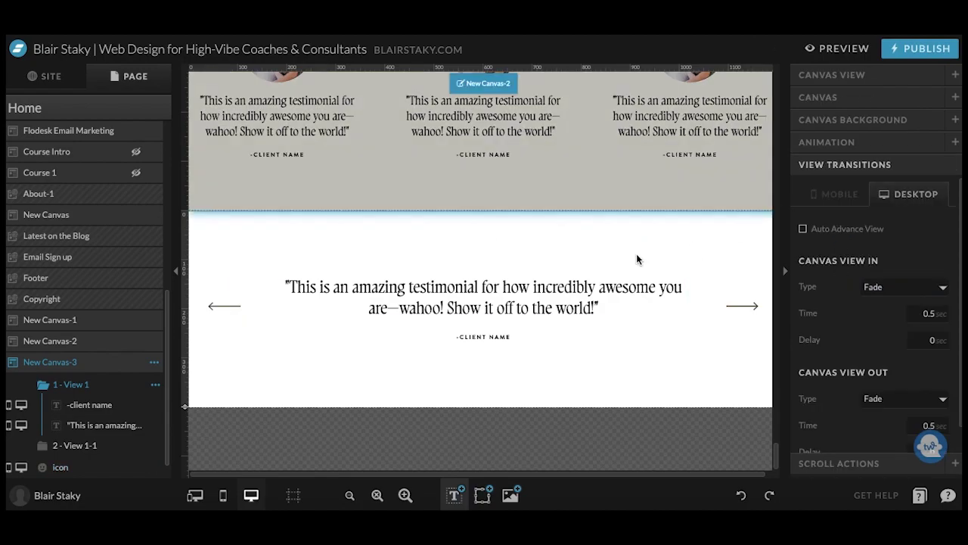
{"action": "left_click", "coordinate": [818, 58]}
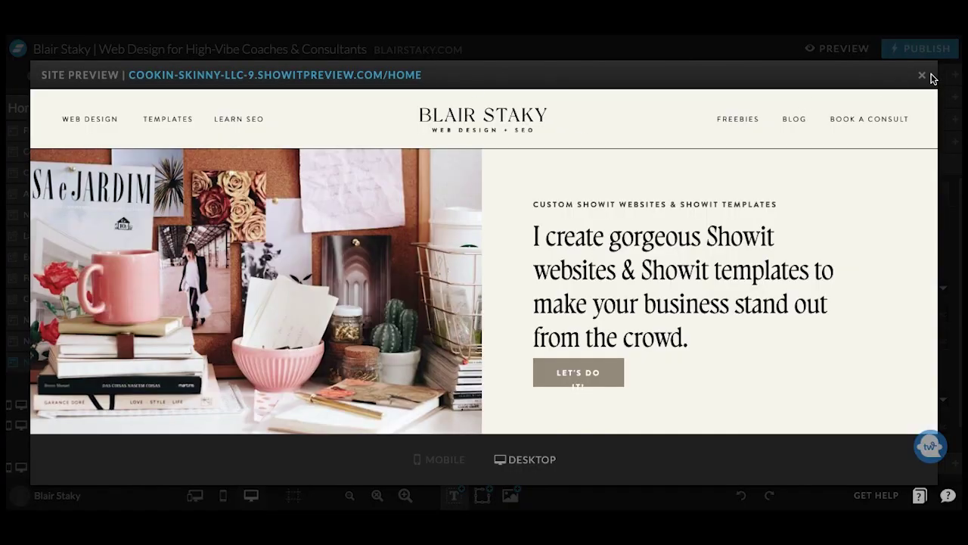
{"action": "left_click", "coordinate": [923, 76]}
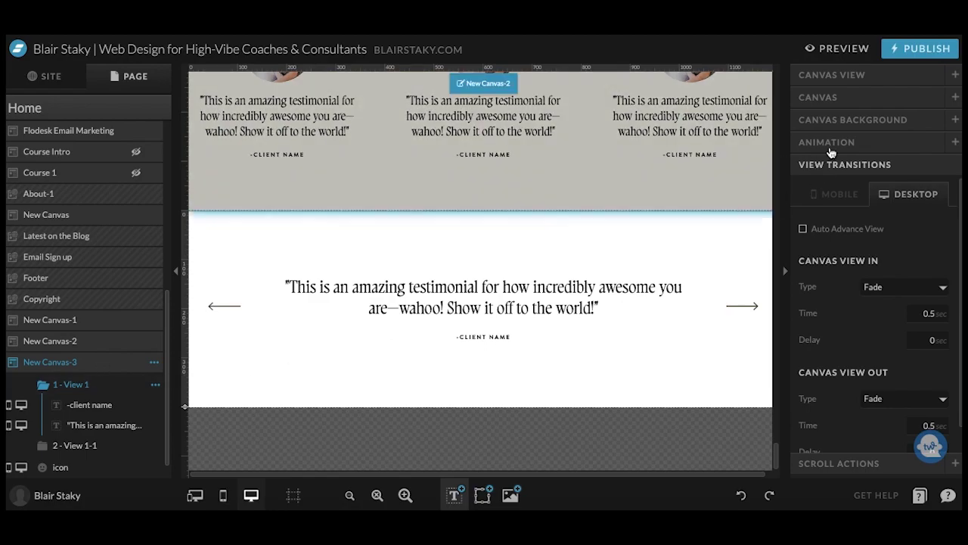
Enable Auto Advance View for New Canvas-3 on desktop and mobile, with a 3-second interval.
{"action": "left_click", "coordinate": [828, 230]}
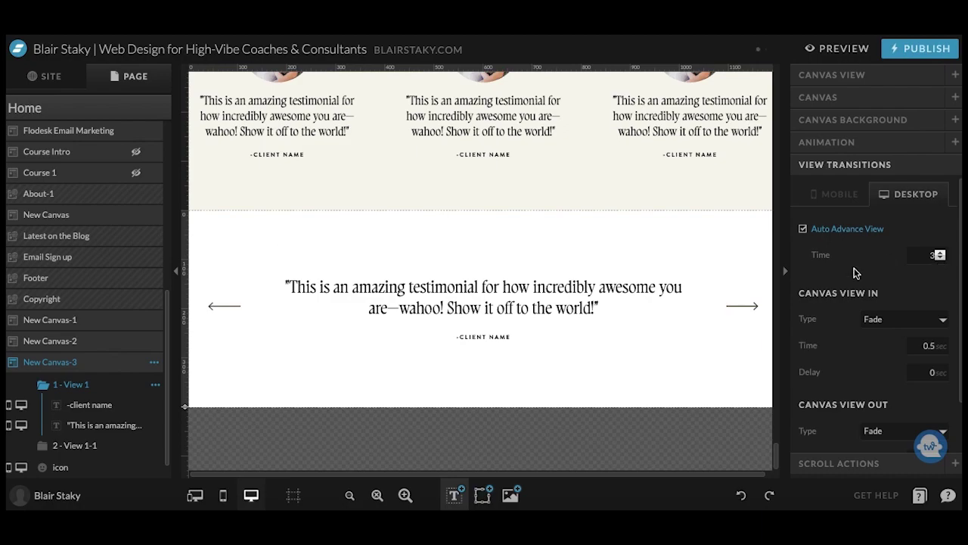
{"action": "left_click", "coordinate": [846, 198]}
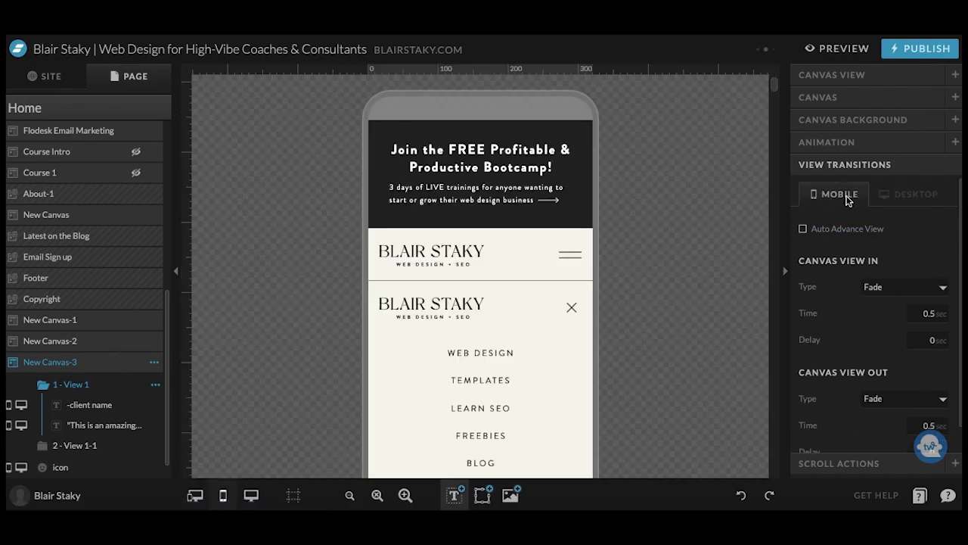
{"action": "left_click", "coordinate": [829, 234]}
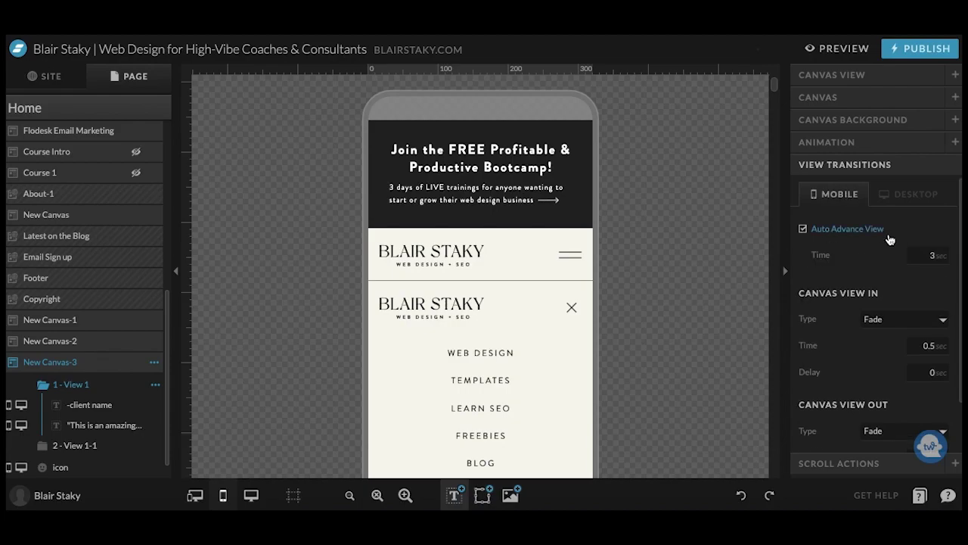
{"action": "left_click", "coordinate": [905, 199]}
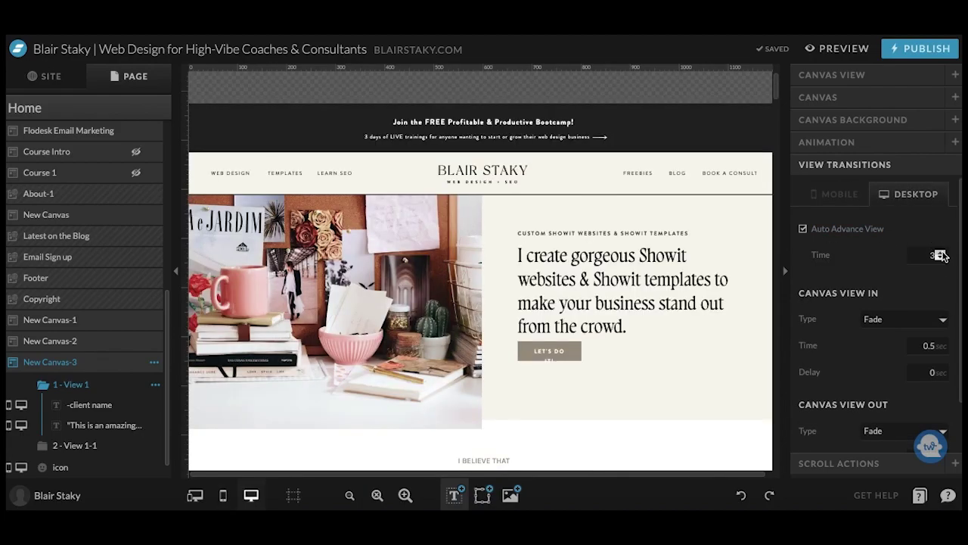
{"action": "left_click", "coordinate": [928, 255]}
{"action": "left_click", "coordinate": [938, 254]}
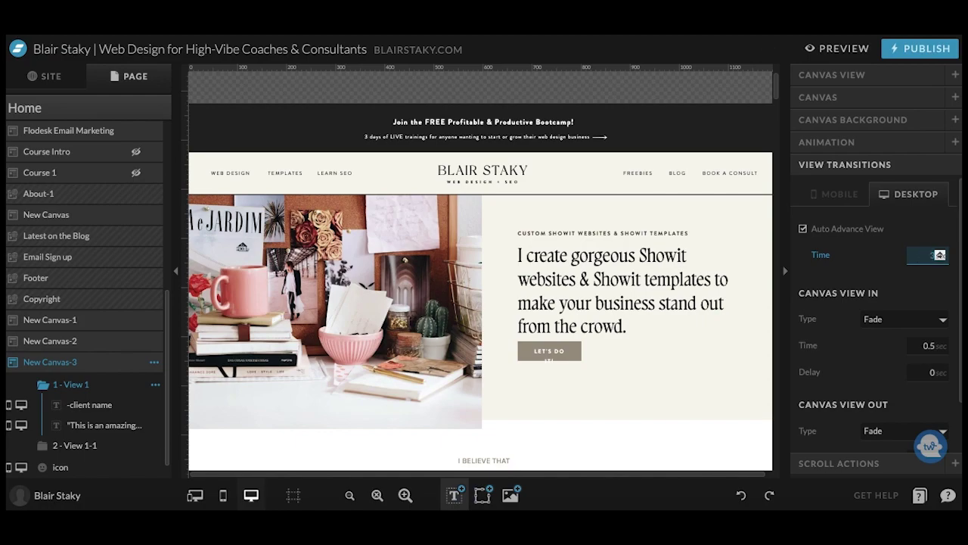
Preview the site and scroll to the testimonial slider to watch it advance.
{"action": "left_click", "coordinate": [838, 47]}
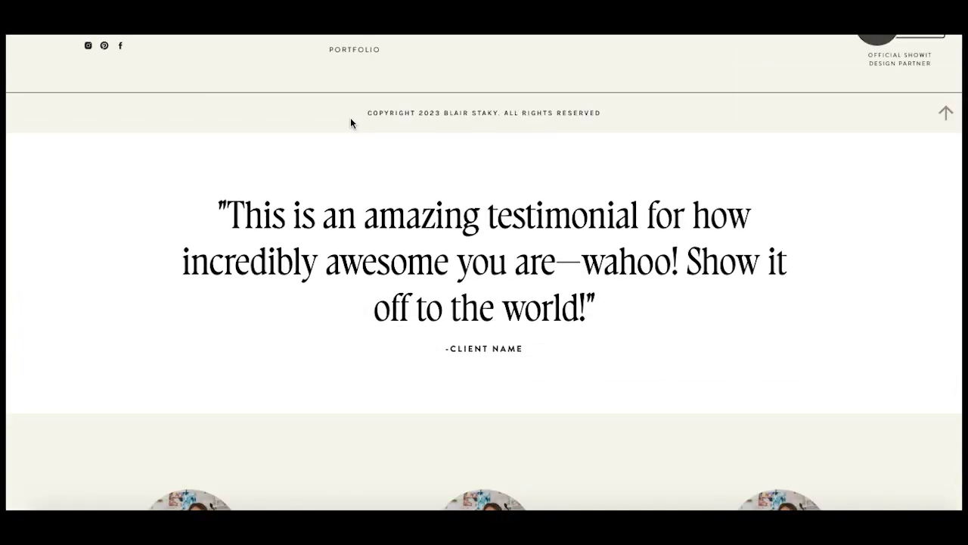
{"action": "scroll", "coordinate": [356, 151], "scroll_direction": "down", "scroll_amount": 7}
{"action": "scroll", "coordinate": [371, 235], "scroll_direction": "up", "scroll_amount": 1}
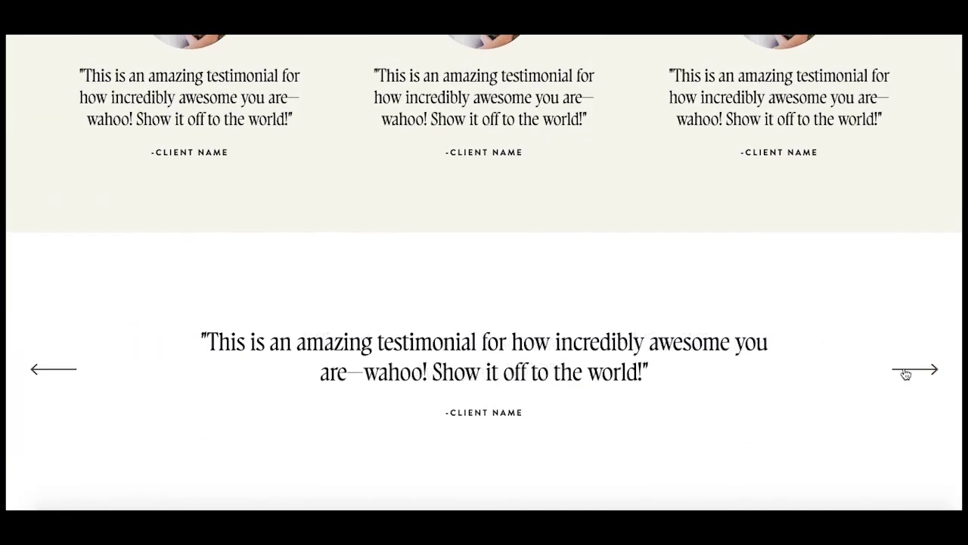